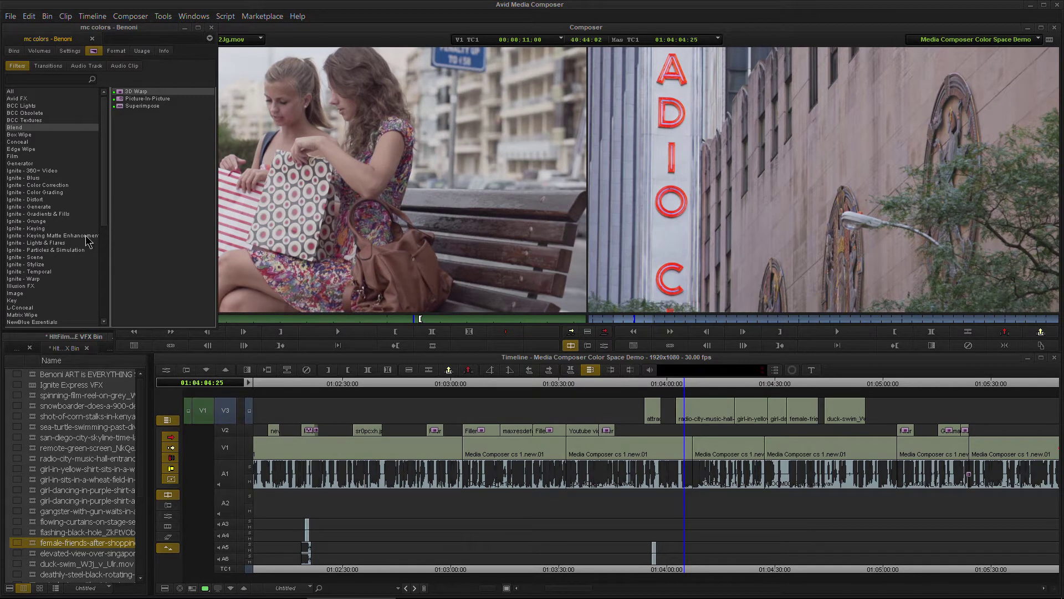
# Step: Apply NewBlue Film Color to the radio-city clip on V3, turning it black and white
pyautogui.scroll(-3, 40, 248)
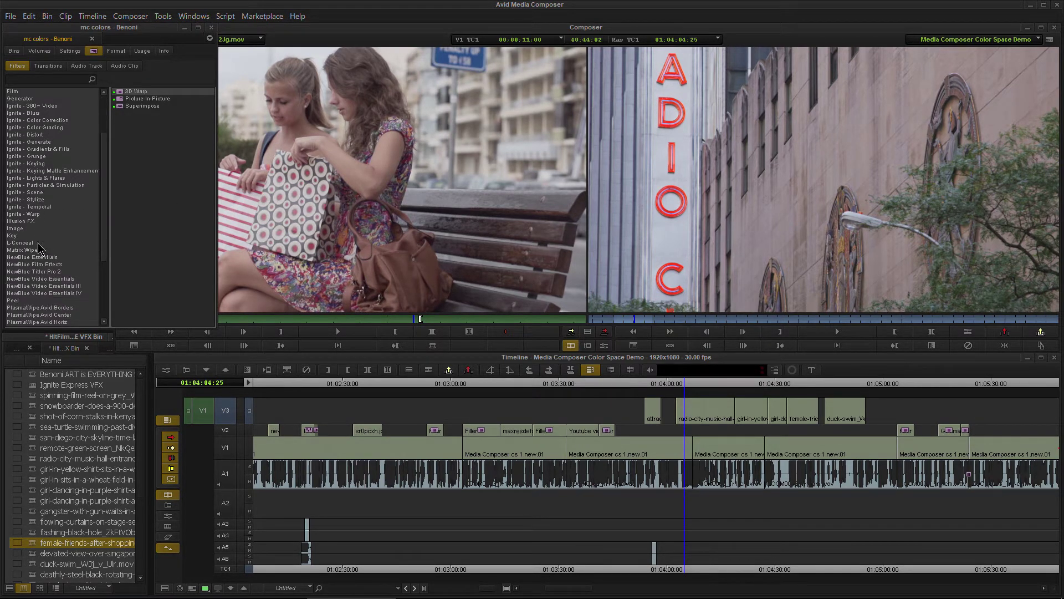
pyautogui.click(49, 265)
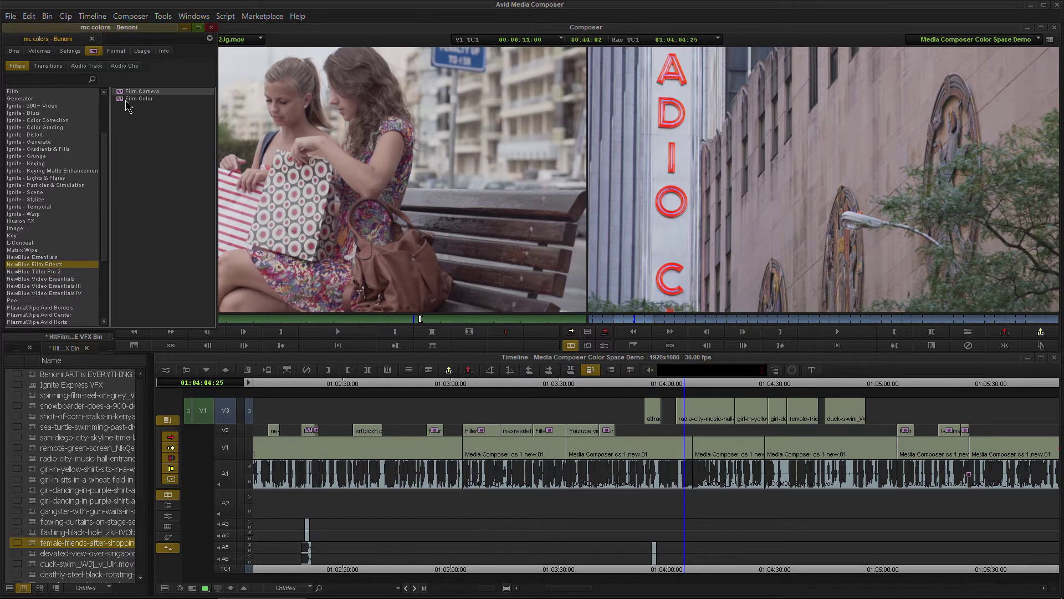
pyautogui.click(127, 100)
pyautogui.moveTo(122, 106); pyautogui.dragTo(698, 416)
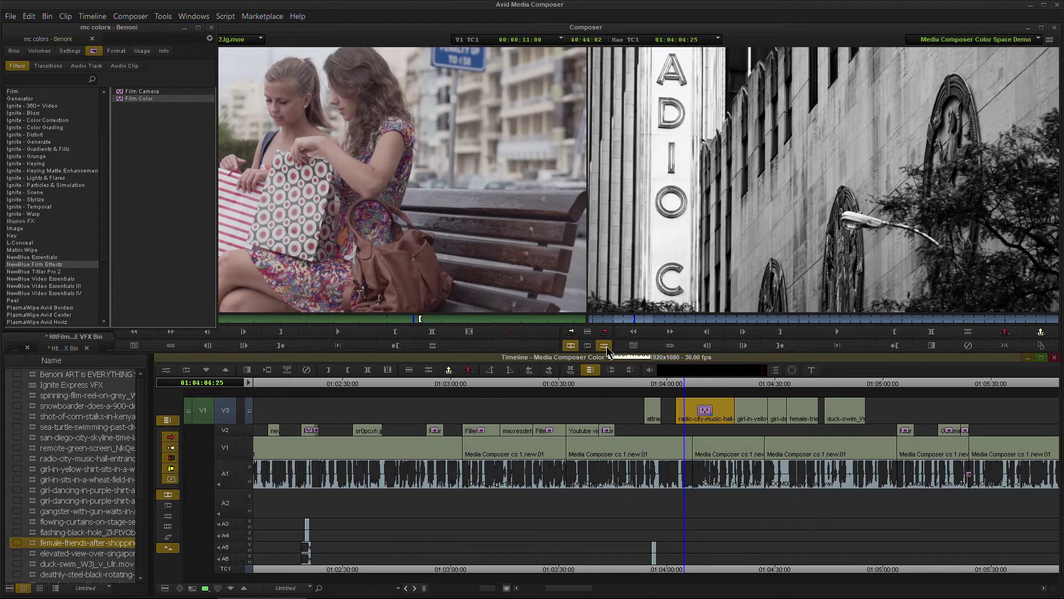
# Step: Give the Film Color effect the Ektachrome preset, nudge Contrast, and close the Effect Editor
pyautogui.click(604, 346)
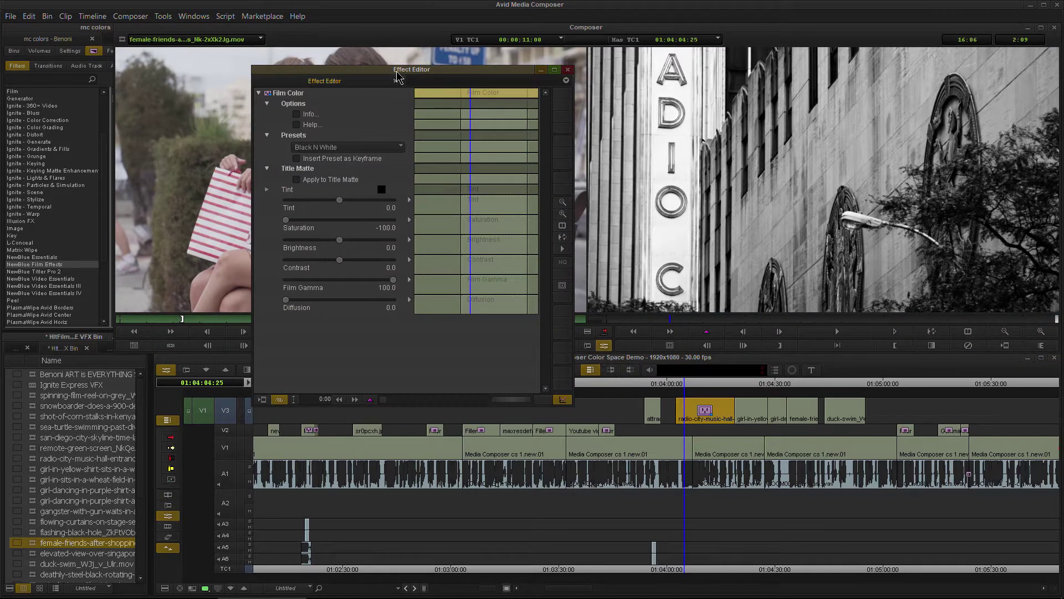
pyautogui.moveTo(396, 72); pyautogui.dragTo(386, 77)
pyautogui.click(360, 152)
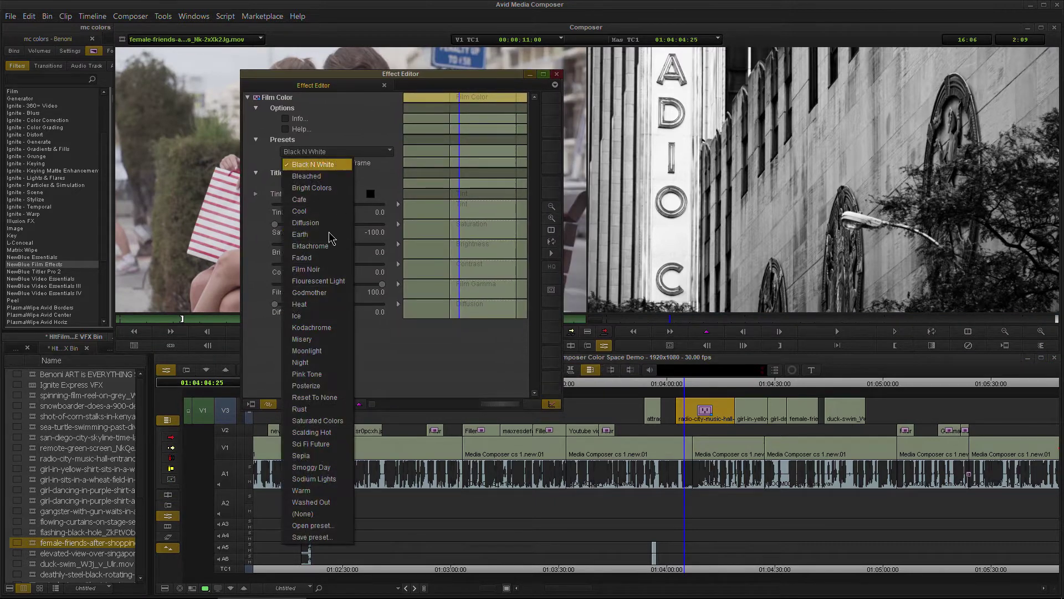
pyautogui.click(327, 247)
pyautogui.moveTo(318, 264); pyautogui.dragTo(316, 264)
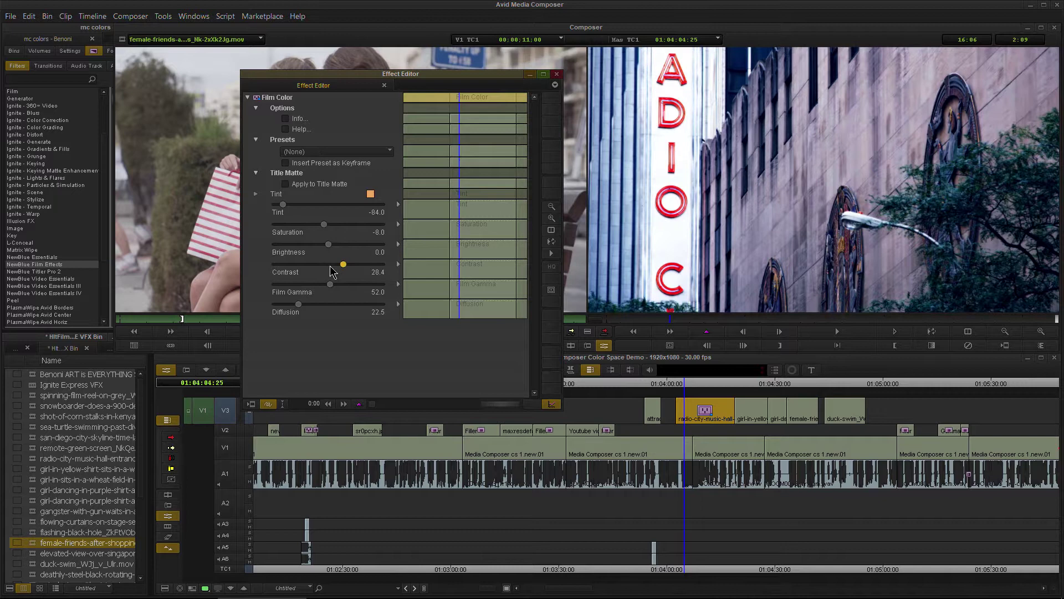
pyautogui.click(556, 79)
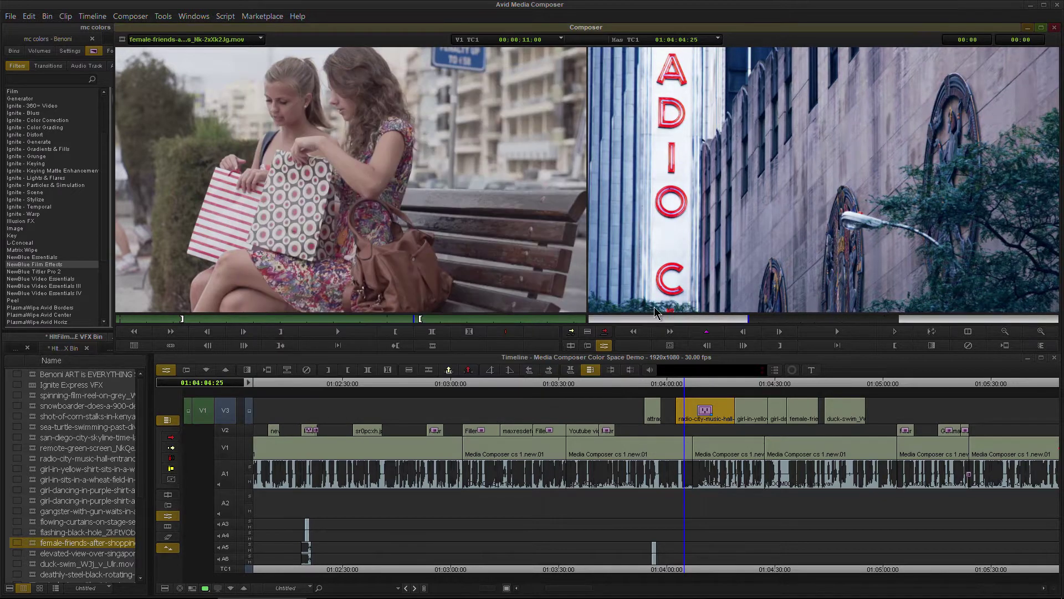
pyautogui.click(696, 413)
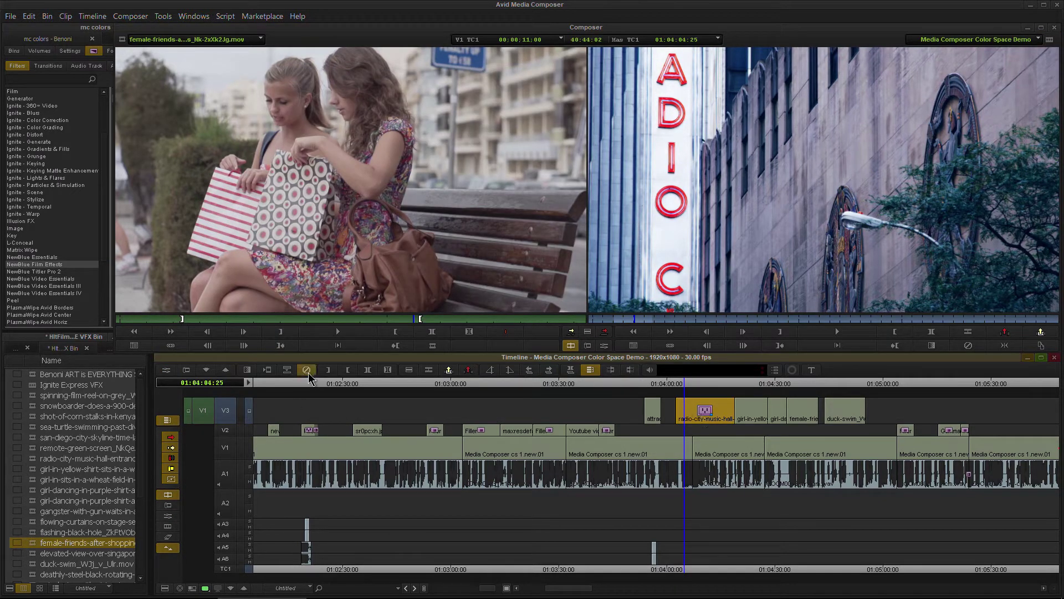
# Step: Deselect the radio-city clip and show the Project window's Settings list
pyautogui.click(489, 398)
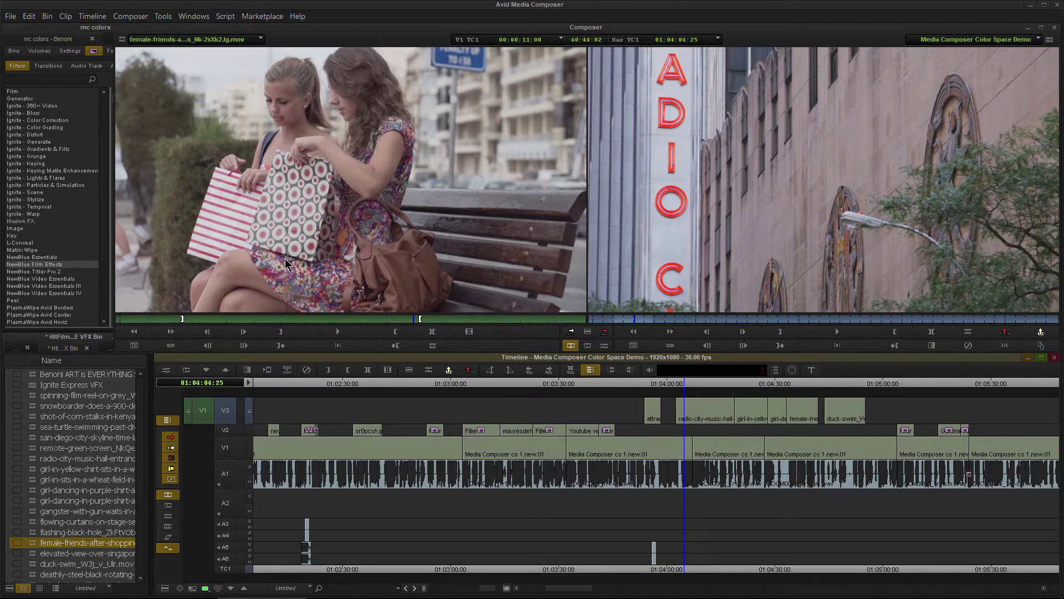
pyautogui.click(55, 265)
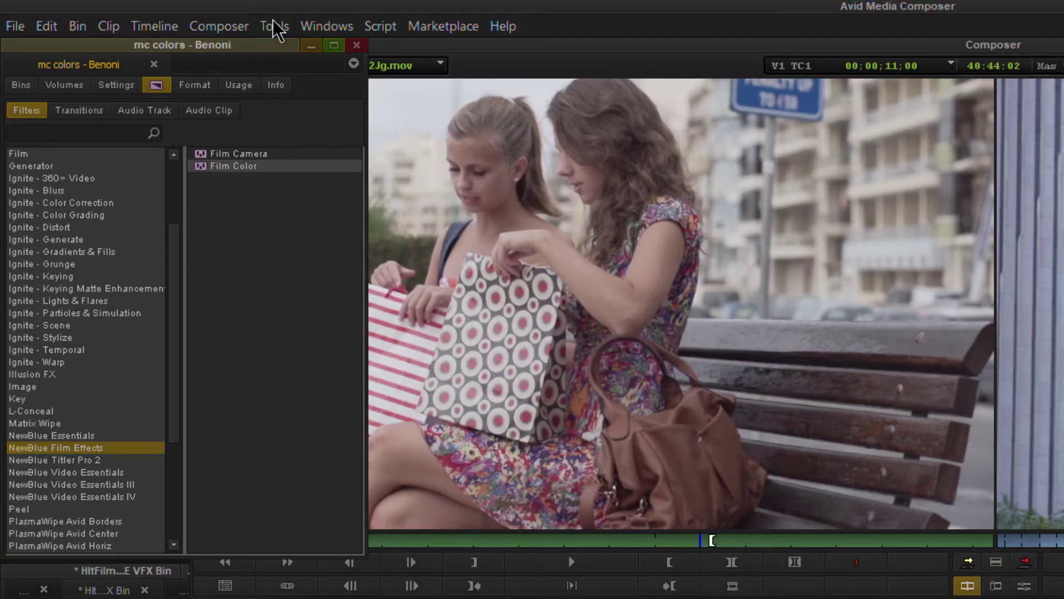
pyautogui.click(162, 17)
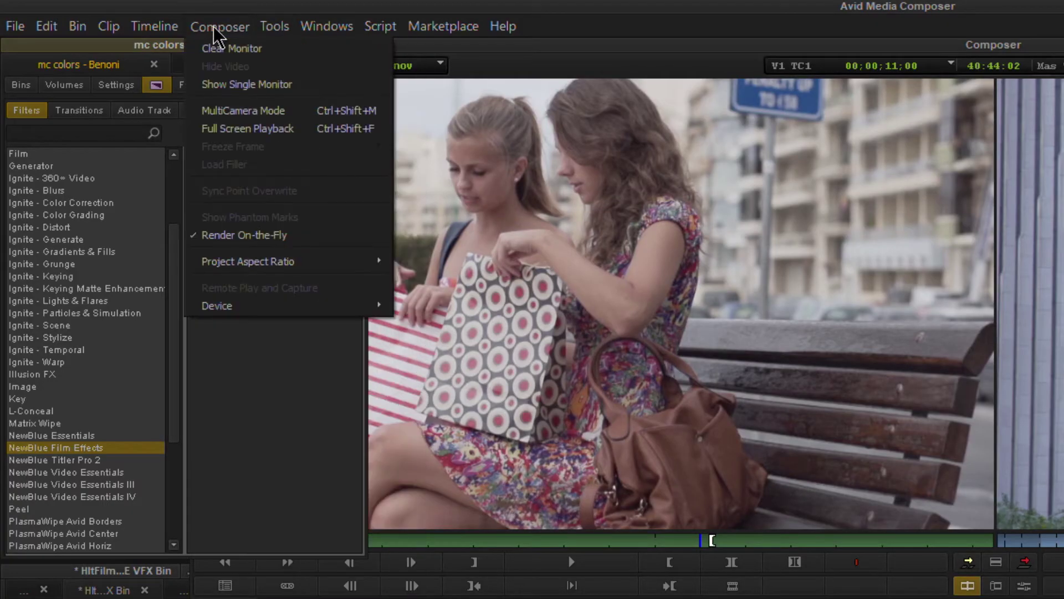
pyautogui.click(185, 28)
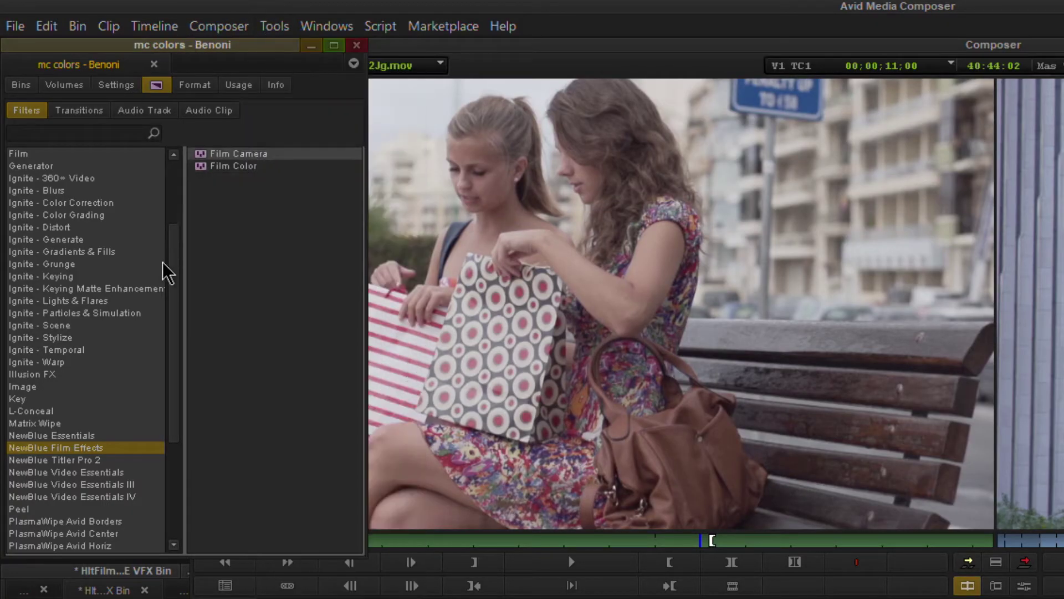
pyautogui.click(122, 87)
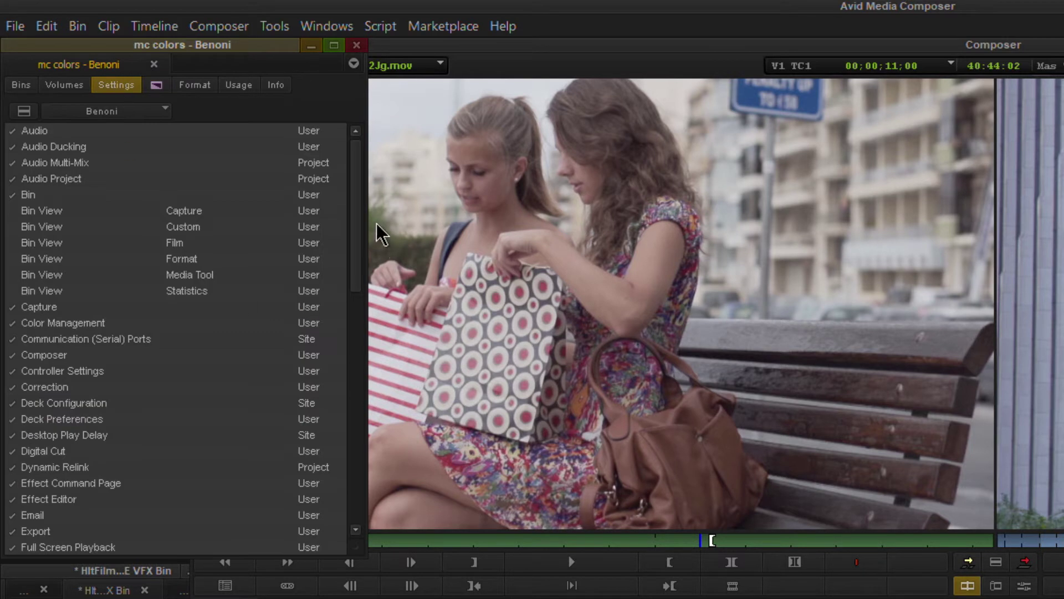
pyautogui.moveTo(356, 176); pyautogui.dragTo(340, 416)
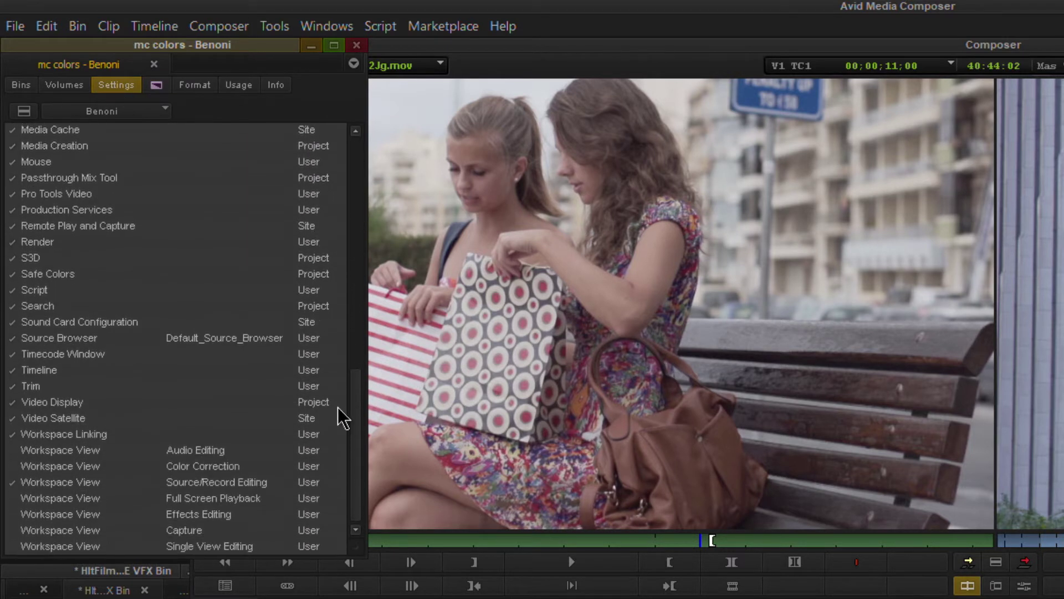
# Step: Check 'Applying Effects opens Effect Editor' on the Timeline settings Edit tab and click OK
pyautogui.doubleClick(41, 370)
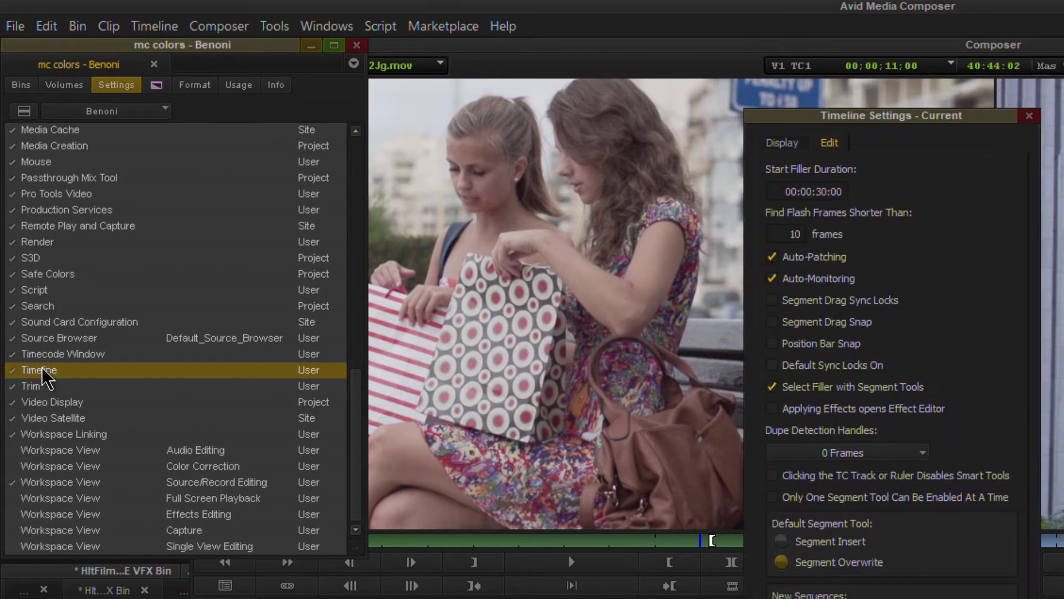
pyautogui.click(771, 143)
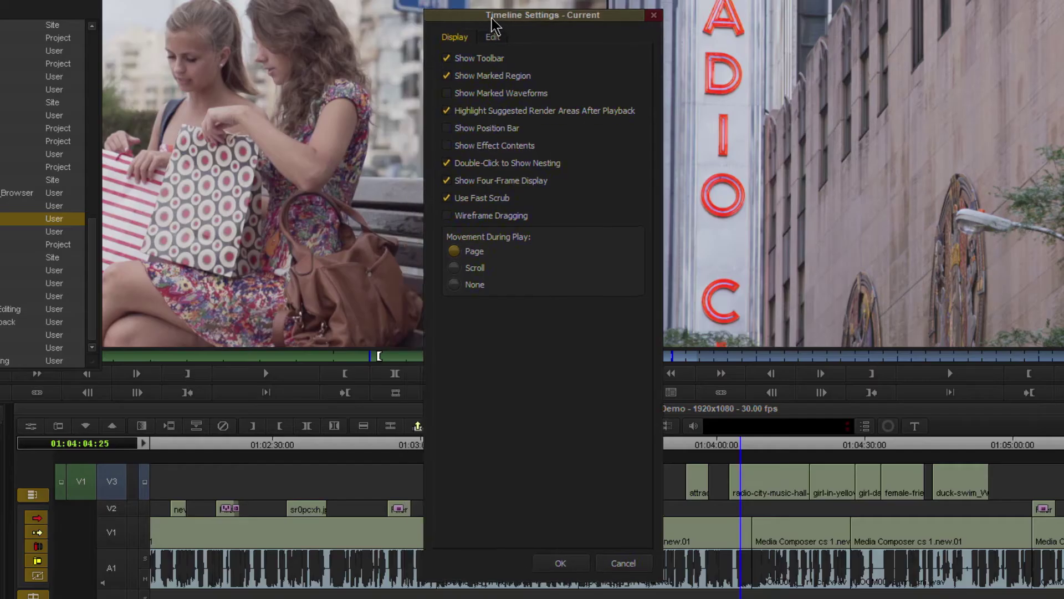
pyautogui.moveTo(492, 18); pyautogui.dragTo(487, 19)
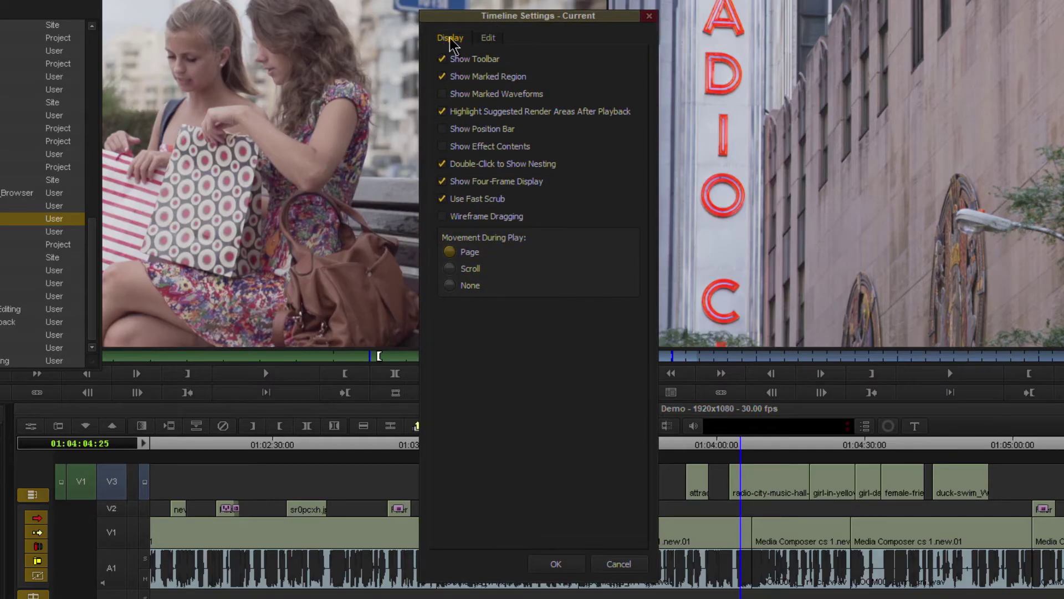
pyautogui.click(483, 40)
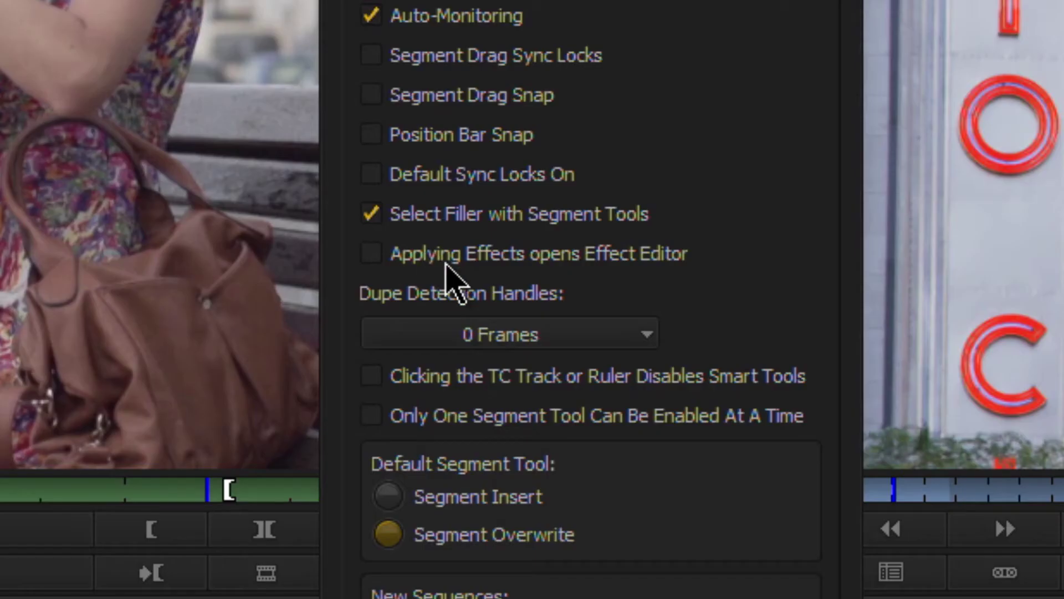
pyautogui.moveTo(482, 254)
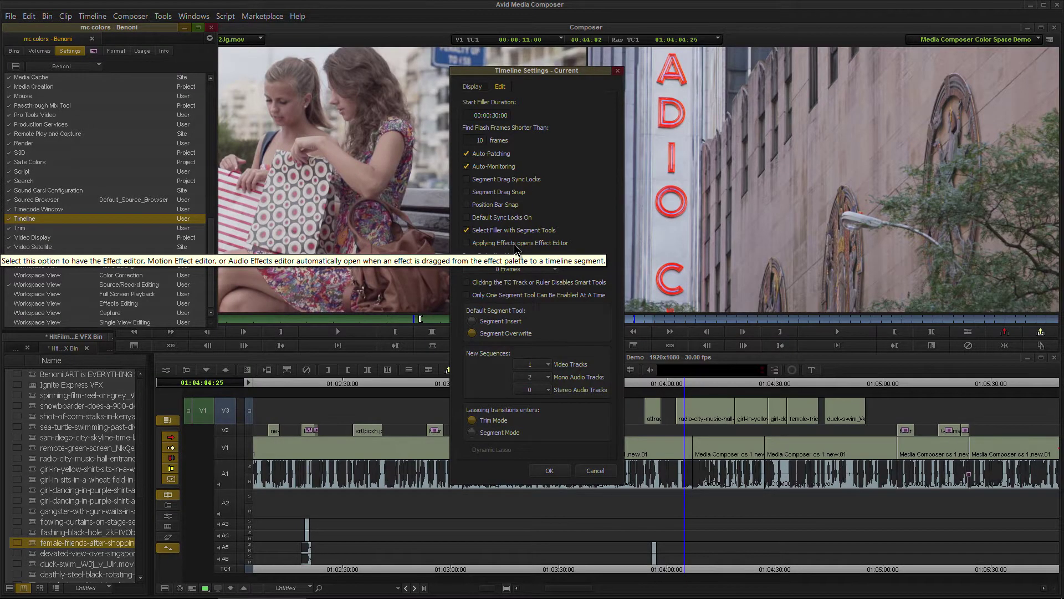
pyautogui.click(549, 469)
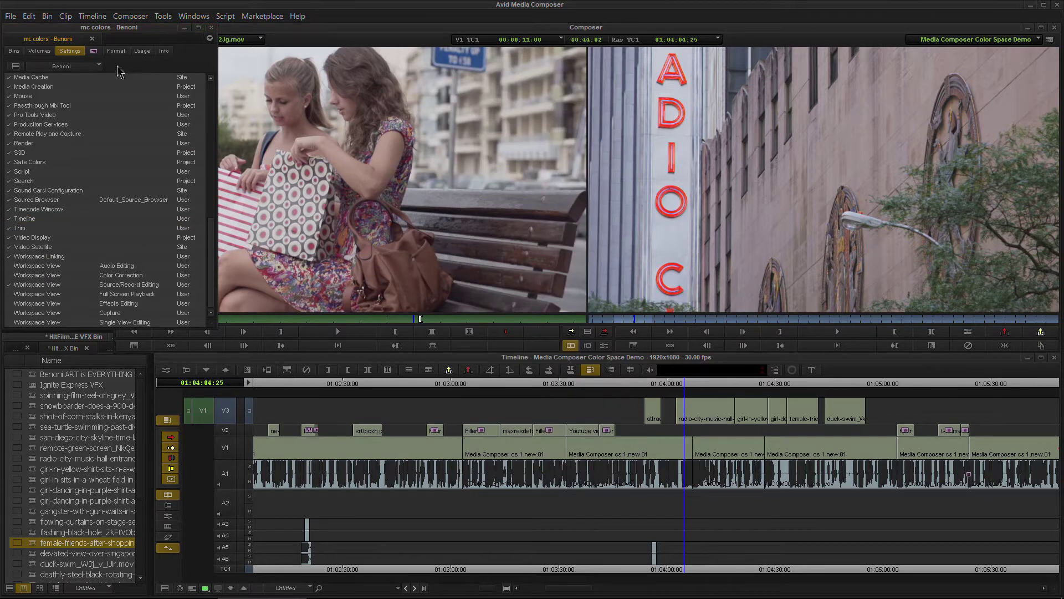
# Step: Reapply Film Color to the V3 radio-city clip, letting its editor auto-open, then reopen it
pyautogui.click(93, 52)
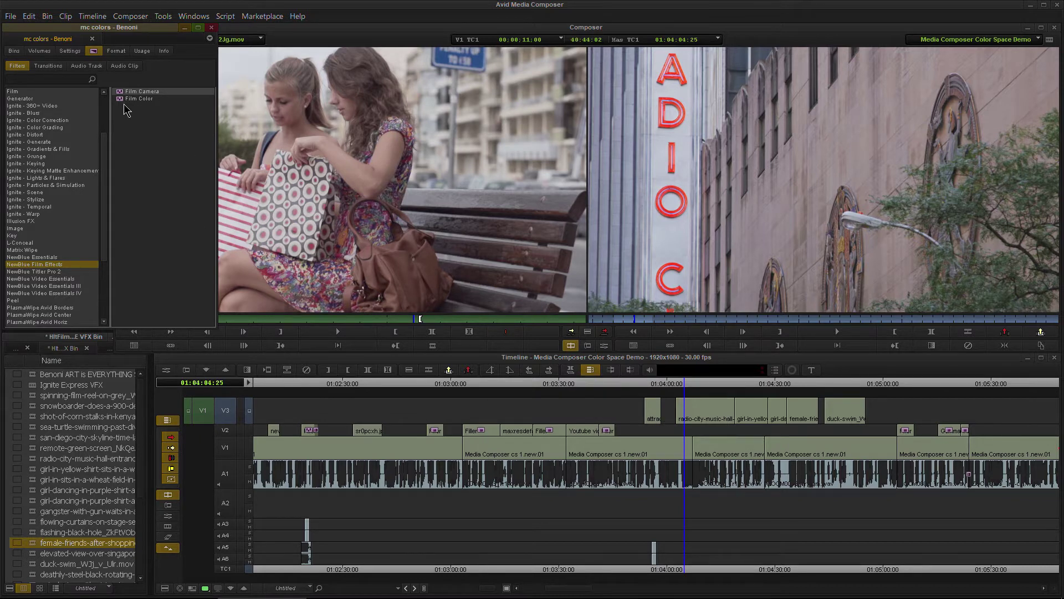
pyautogui.moveTo(123, 98); pyautogui.dragTo(701, 413)
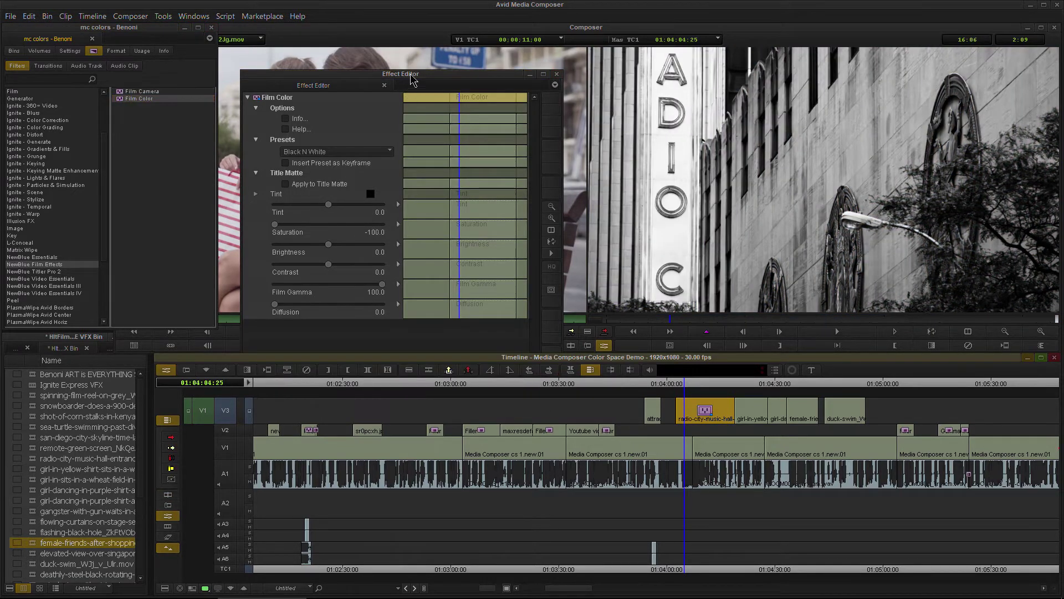
pyautogui.moveTo(413, 80); pyautogui.dragTo(382, 94)
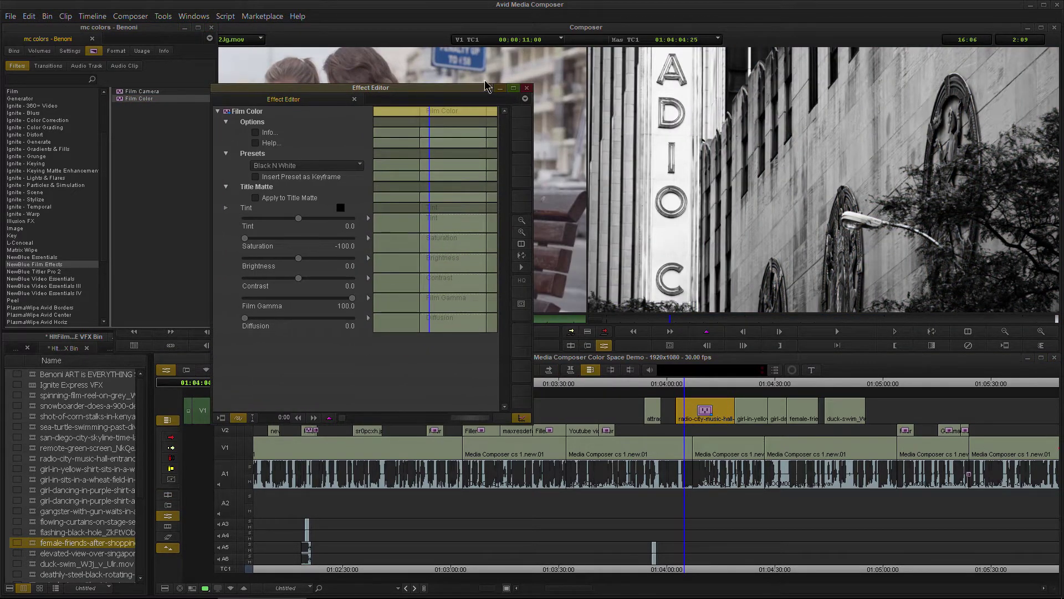
pyautogui.click(527, 88)
pyautogui.click(605, 345)
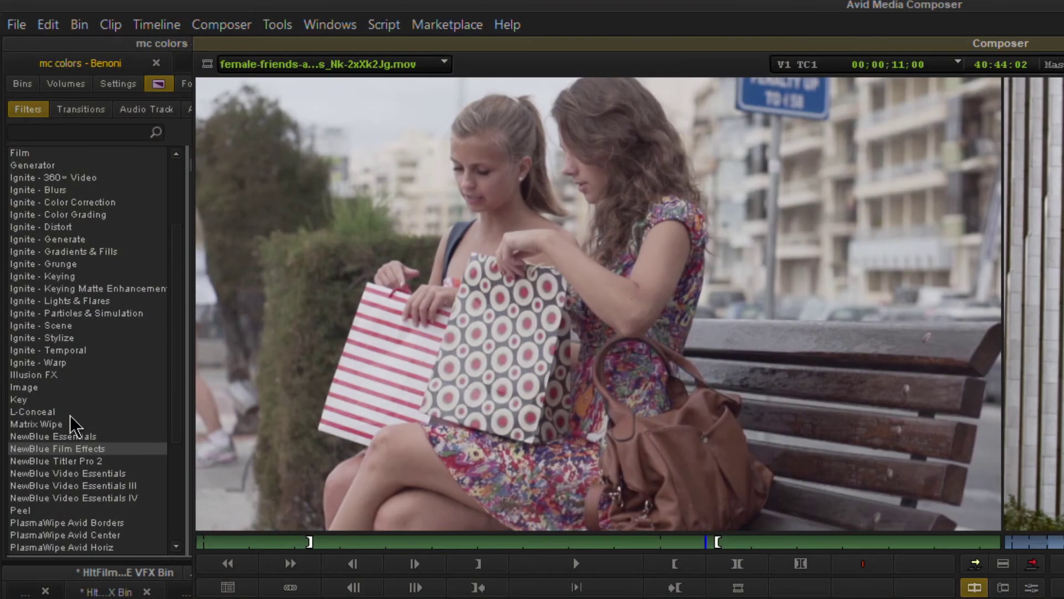
# Step: Apply the Blend category's 3D Warp effect to the girl-in-yellow clip on V3
pyautogui.click(65, 450)
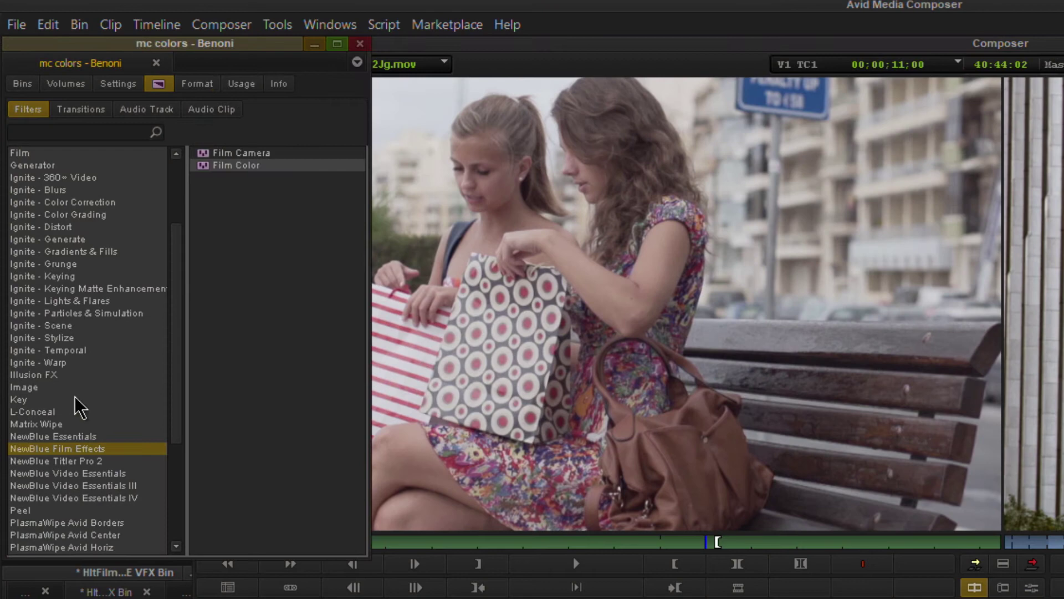
pyautogui.scroll(3, 86, 368)
pyautogui.click(23, 214)
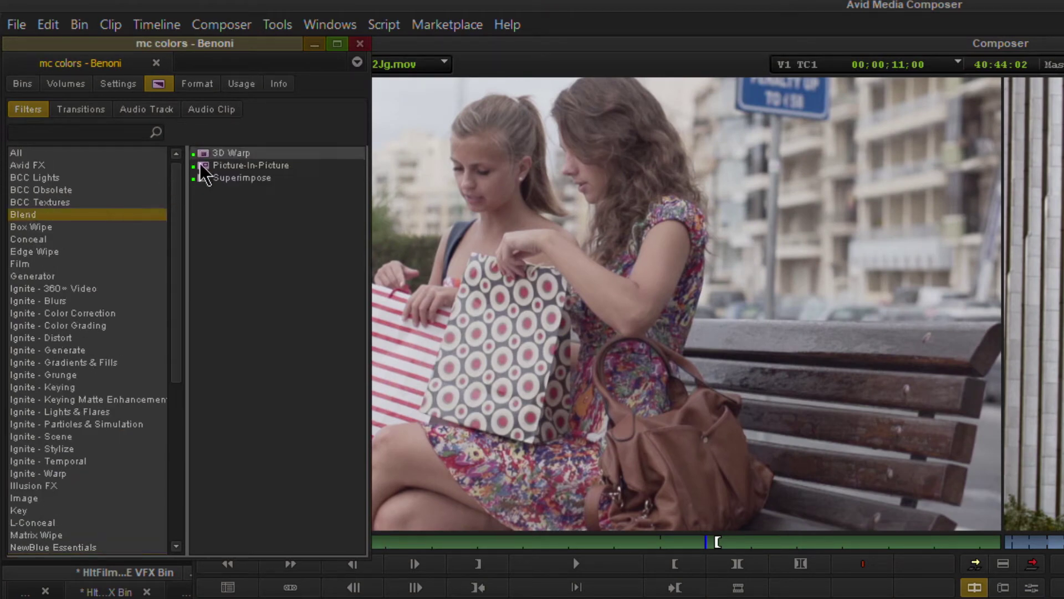
pyautogui.moveTo(216, 153); pyautogui.dragTo(1063, 516)
pyautogui.moveTo(623, 303); pyautogui.dragTo(752, 411)
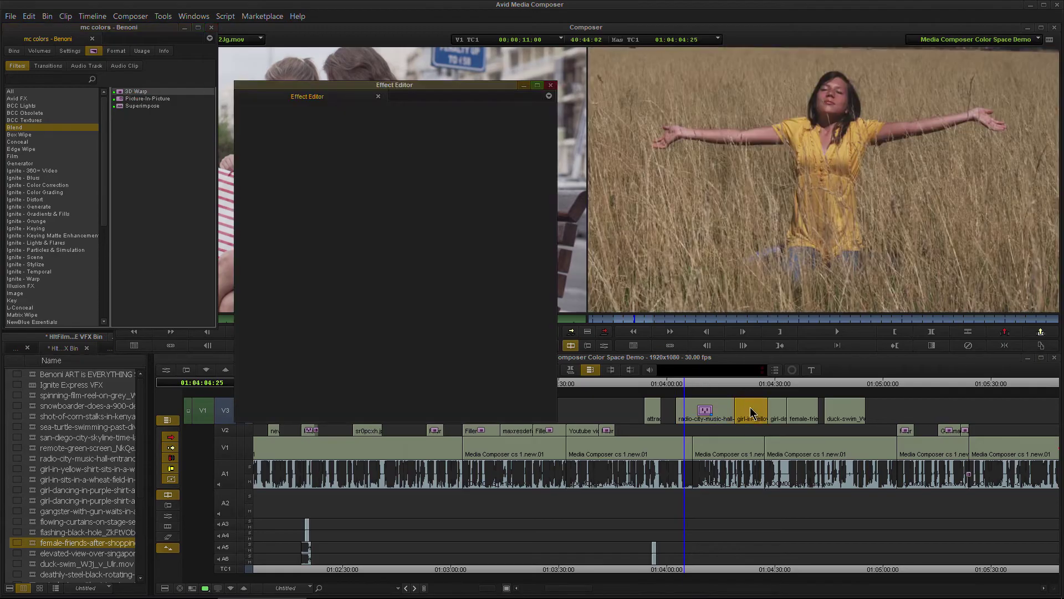
# Step: Scale the 3D Warp image up to 128 and close the Effect Editor
pyautogui.moveTo(466, 103); pyautogui.dragTo(458, 123)
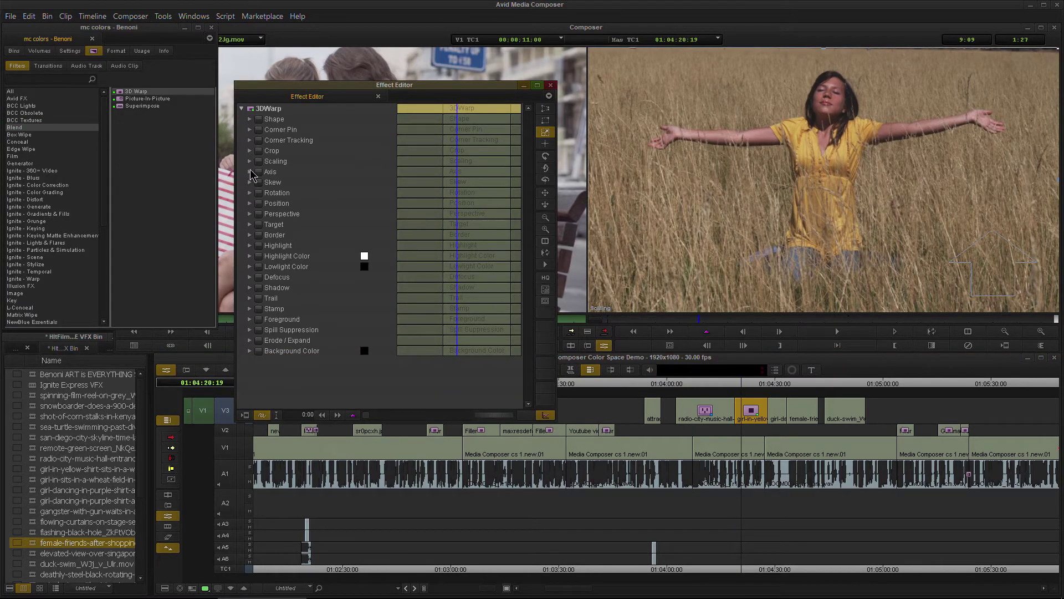
pyautogui.click(249, 161)
pyautogui.moveTo(318, 174)
pyautogui.mouseDown()
pyautogui.moveTo(334, 176)
pyautogui.moveTo(320, 176)
pyautogui.mouseUp()
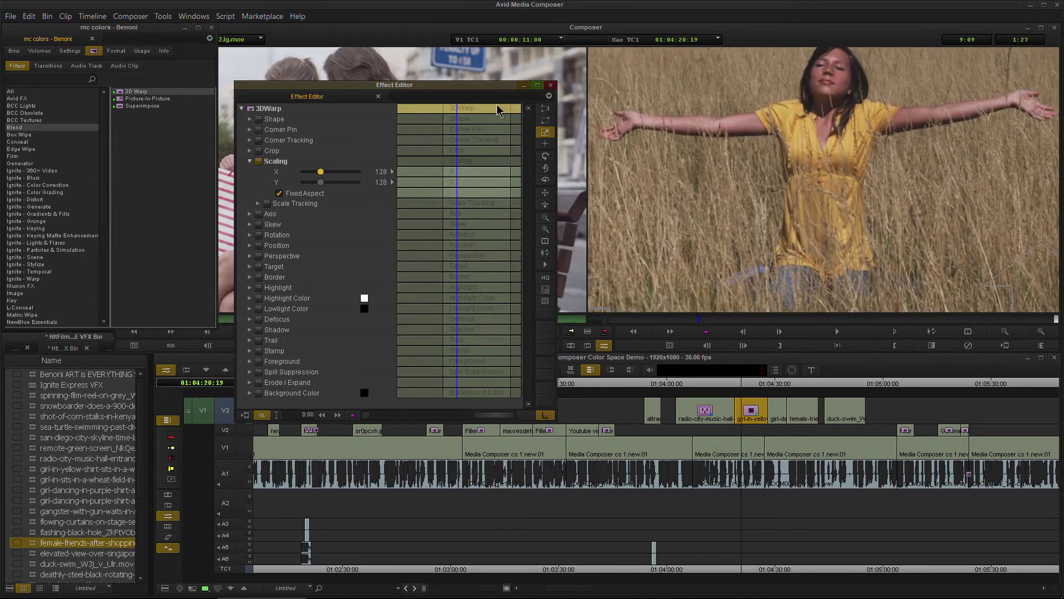
pyautogui.click(552, 86)
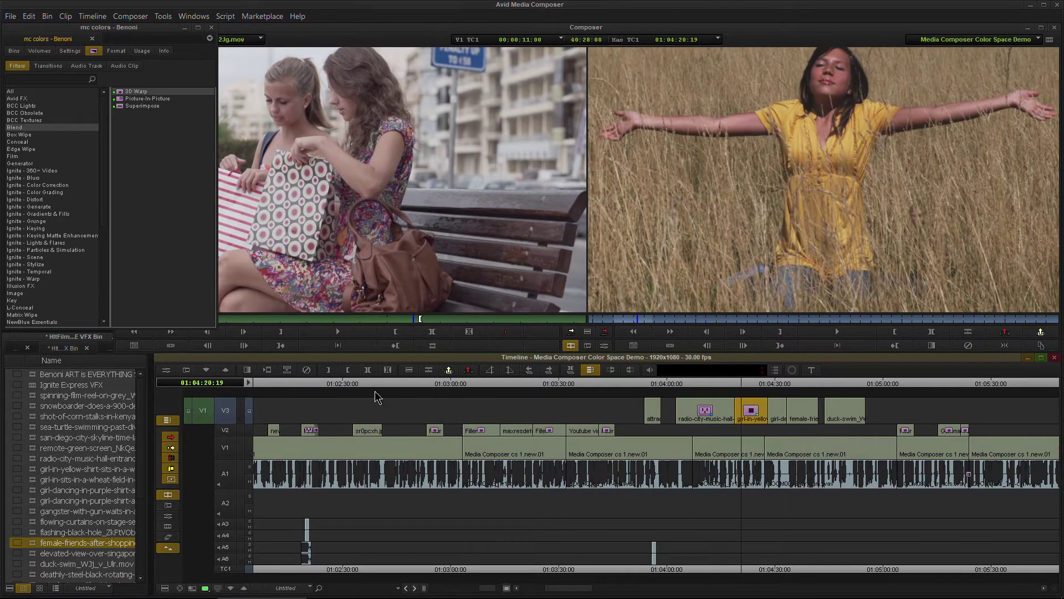
# Step: Remove 3D Warp, then apply 3D Warp to four selected V3 clips at once
pyautogui.click(307, 370)
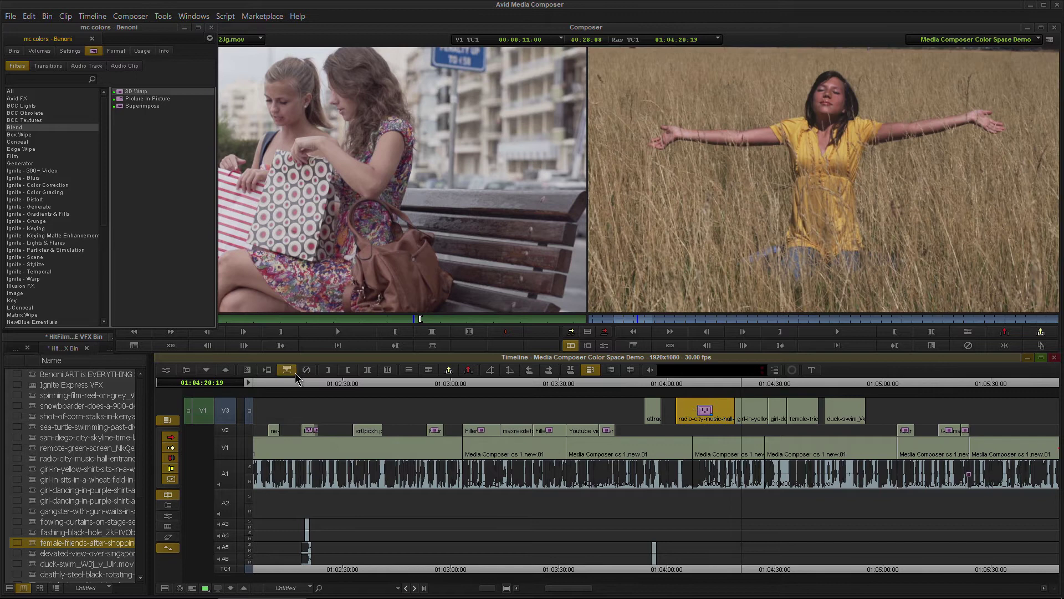
pyautogui.moveTo(704, 426); pyautogui.dragTo(822, 427)
pyautogui.doubleClick(124, 94)
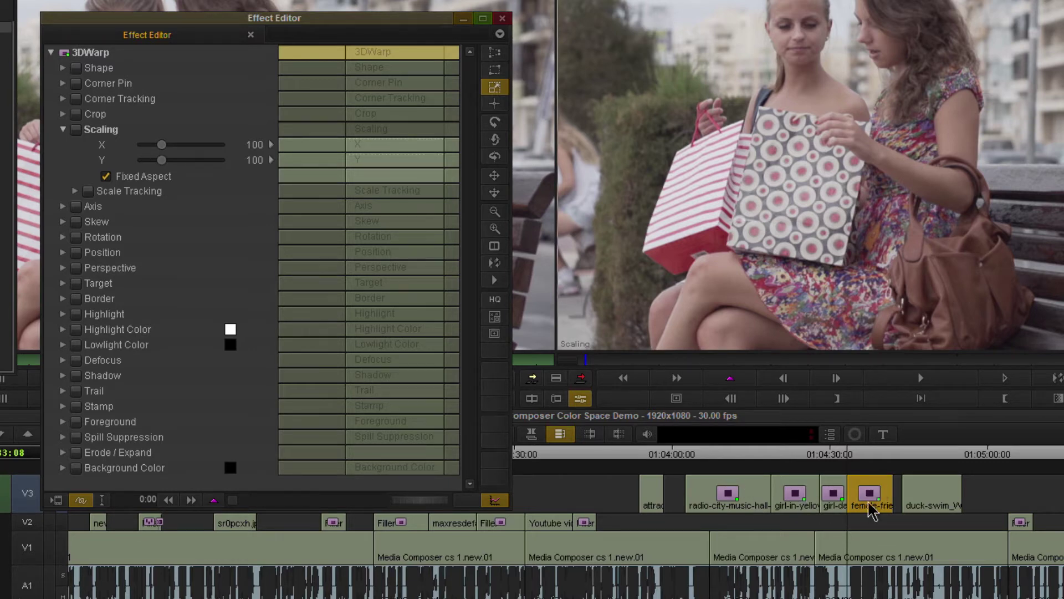
# Step: Review the 3D Warp parameters in the Effect Editor and close it
pyautogui.click(360, 55)
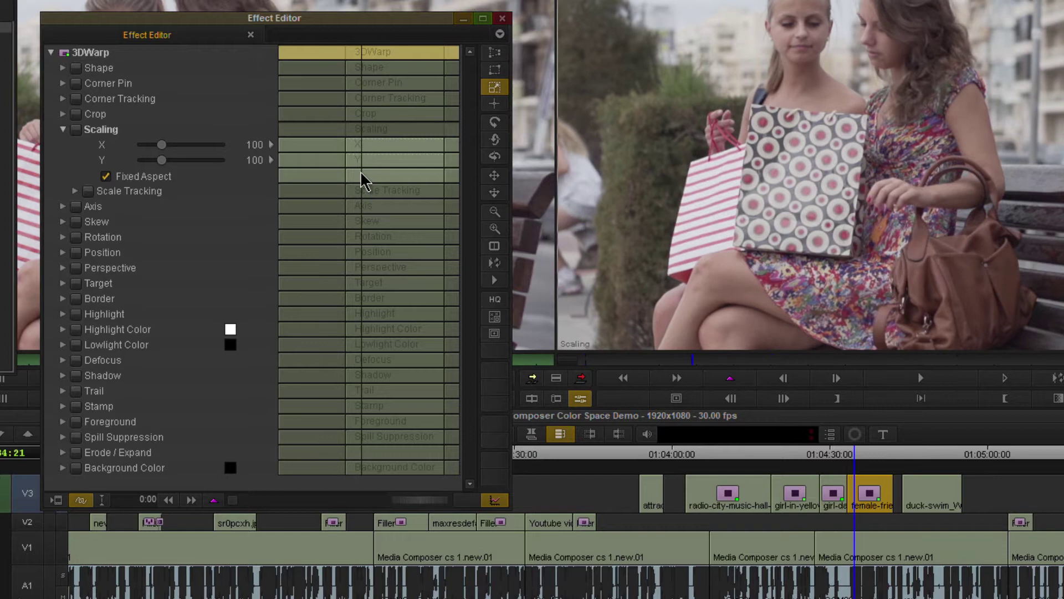
pyautogui.click(725, 495)
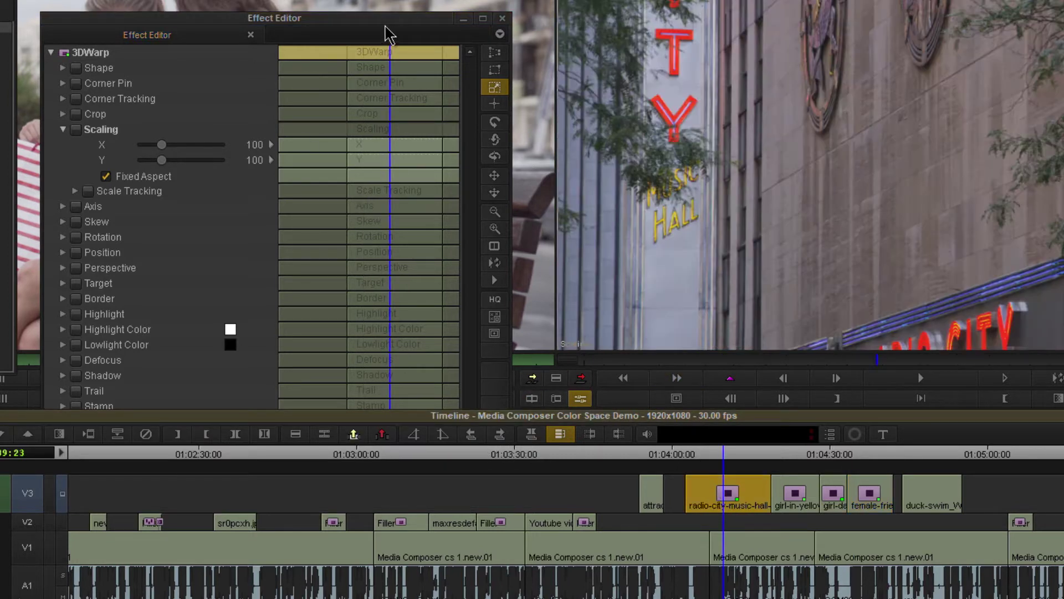
pyautogui.moveTo(387, 16); pyautogui.dragTo(365, 0)
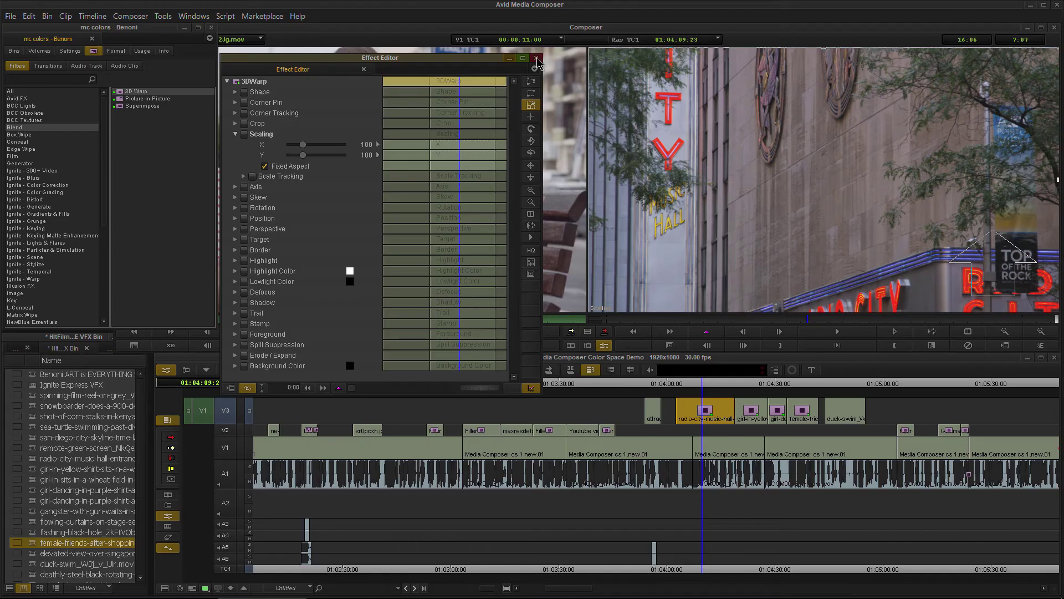
pyautogui.click(536, 58)
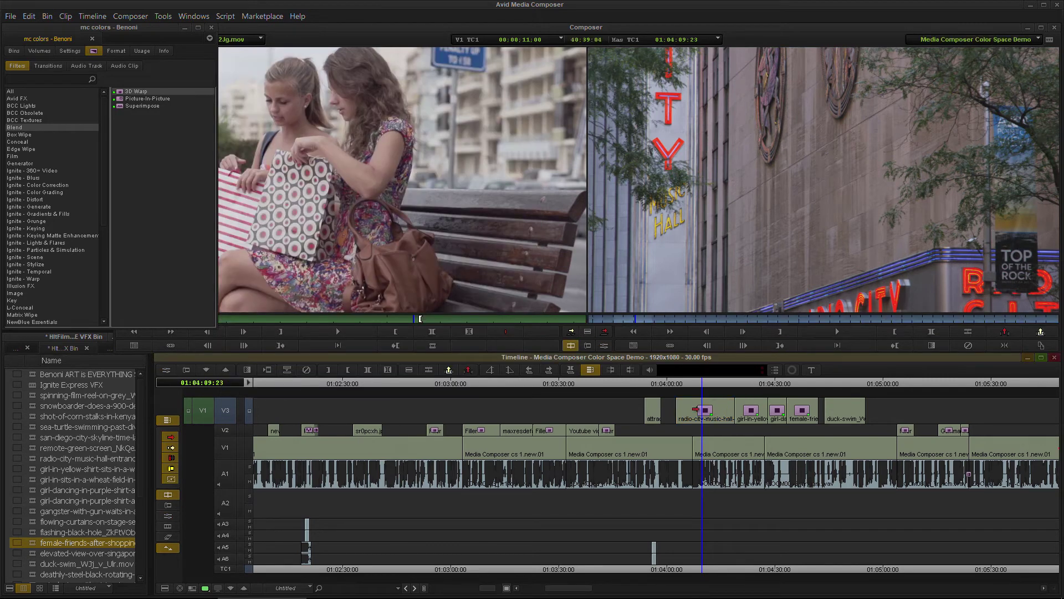
# Step: Remove the effects from the four V3 clips and park at 01:04:08:25
pyautogui.moveTo(670, 398); pyautogui.dragTo(824, 430)
pyautogui.click(307, 372)
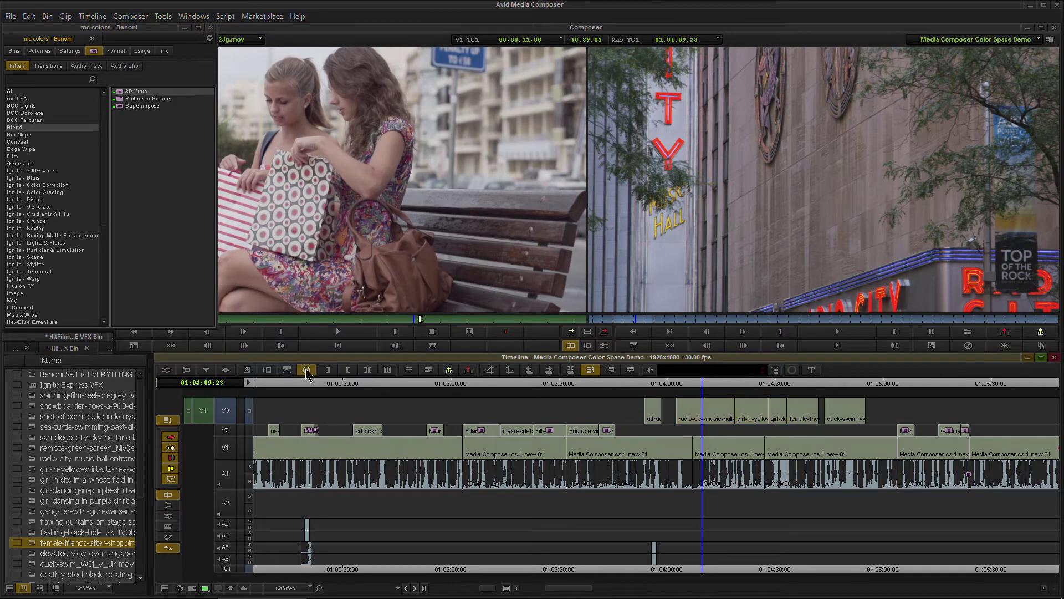
pyautogui.click(699, 387)
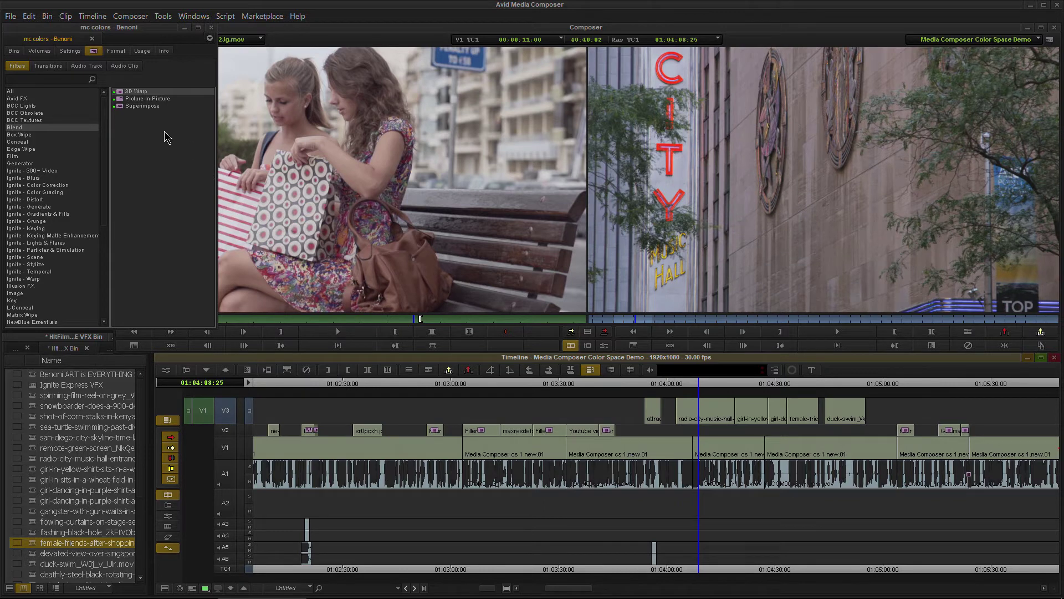
# Step: Drop Audio Clip effect EQ3 7-Band on the A1 clip and close its AudioSuite dialogs
pyautogui.click(127, 66)
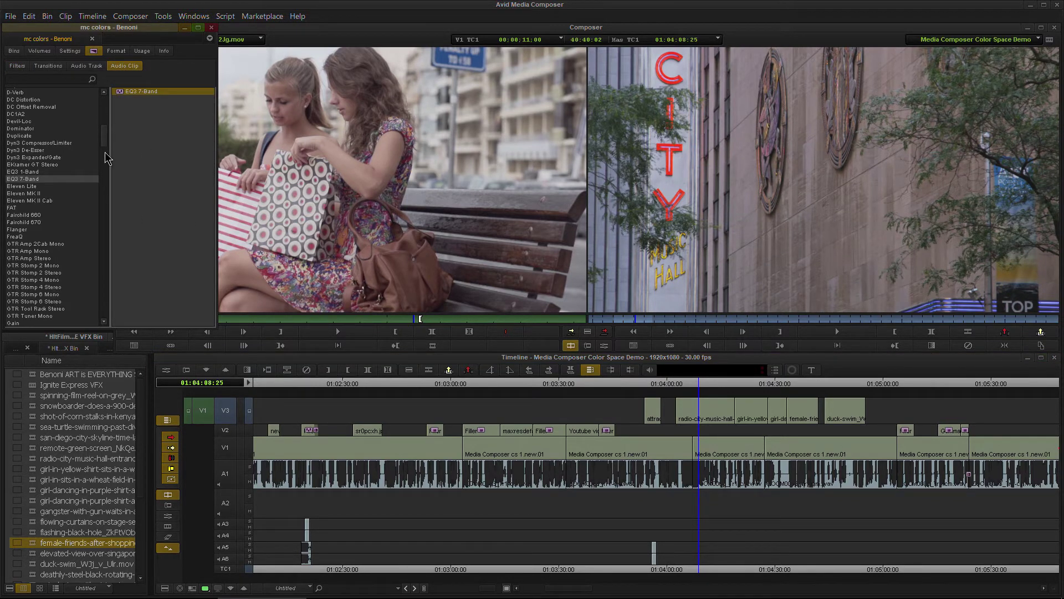
pyautogui.click(47, 179)
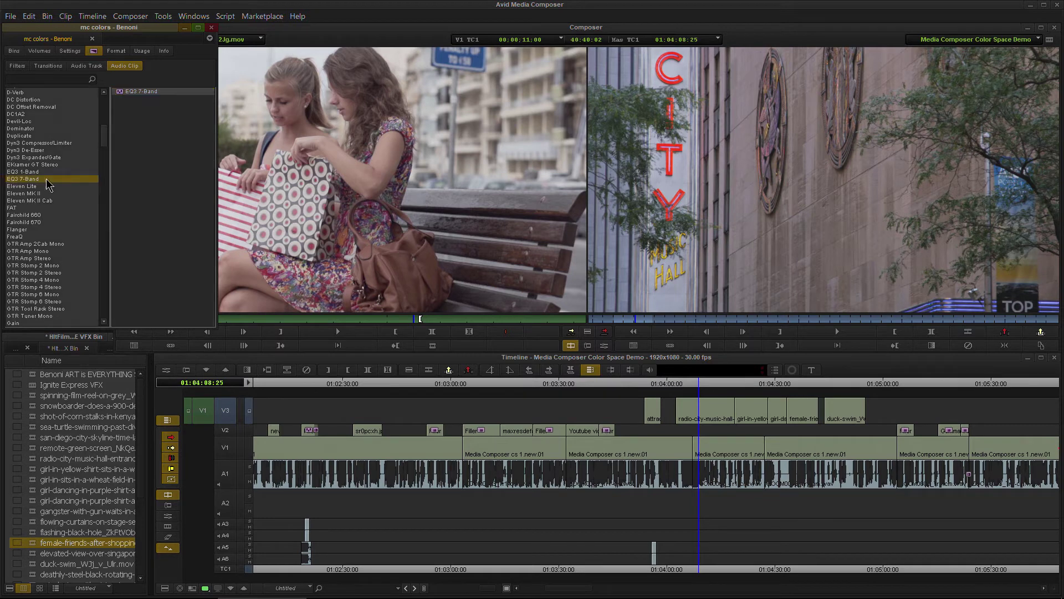
pyautogui.click(122, 91)
pyautogui.moveTo(123, 97); pyautogui.dragTo(715, 474)
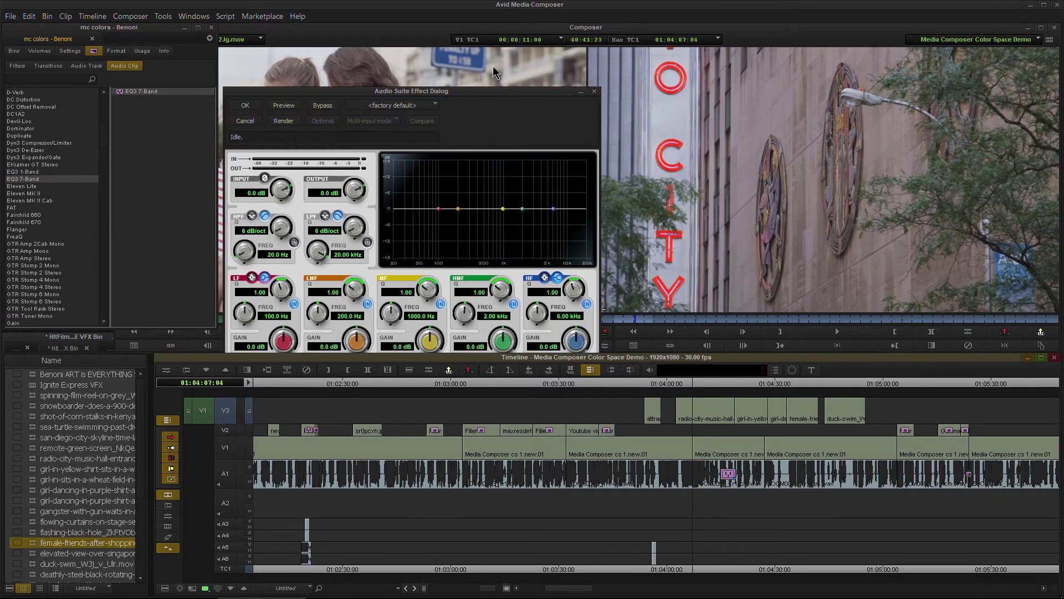
pyautogui.click(594, 91)
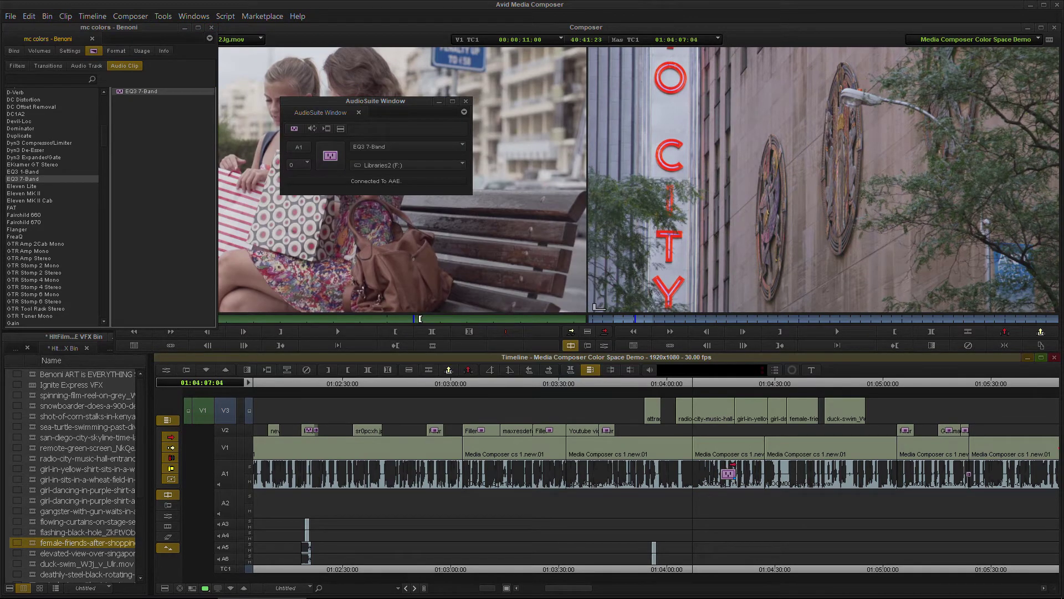
pyautogui.click(731, 473)
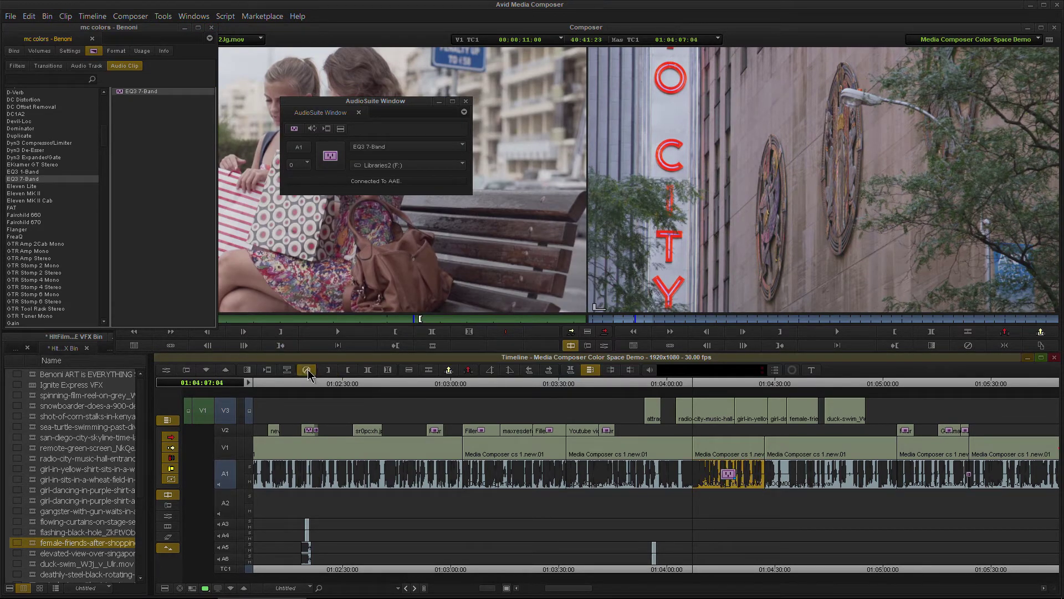
pyautogui.click(466, 101)
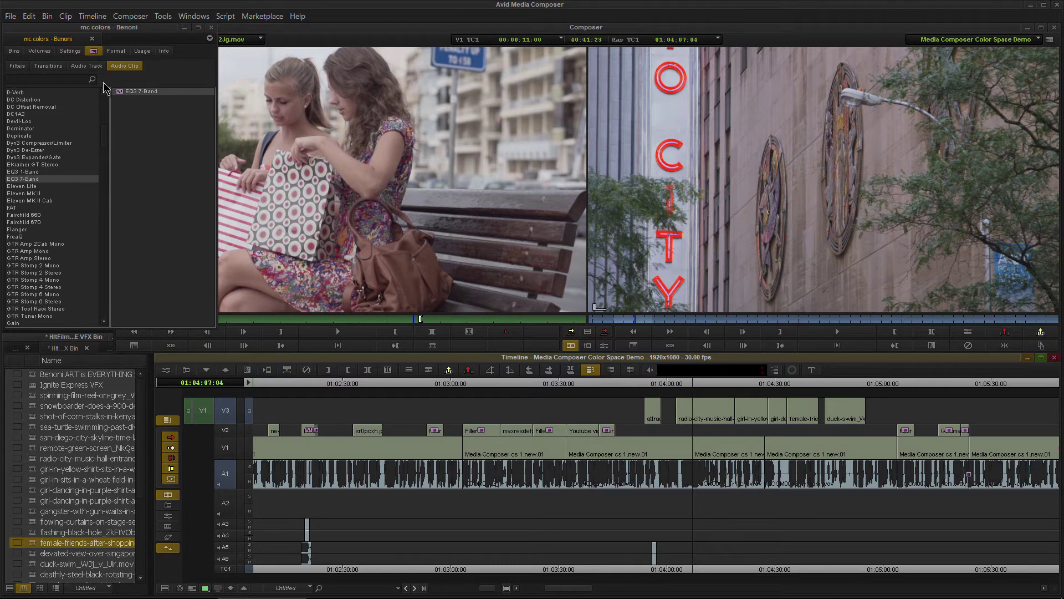
# Step: Turn off 'Applying Effects opens Effect Editor' in Timeline settings and confirm
pyautogui.click(69, 51)
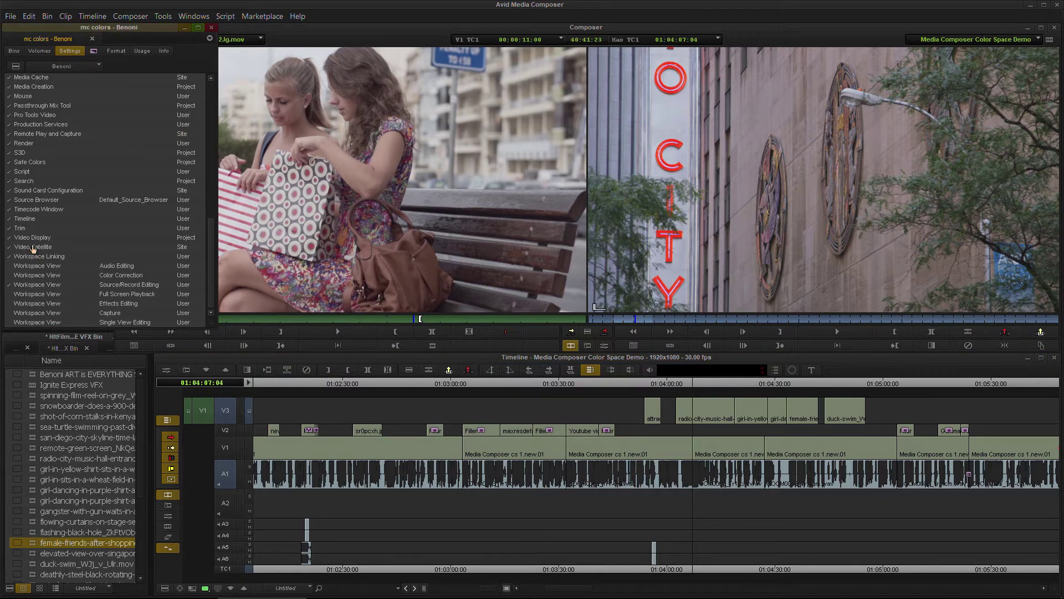
pyautogui.doubleClick(34, 219)
pyautogui.click(458, 242)
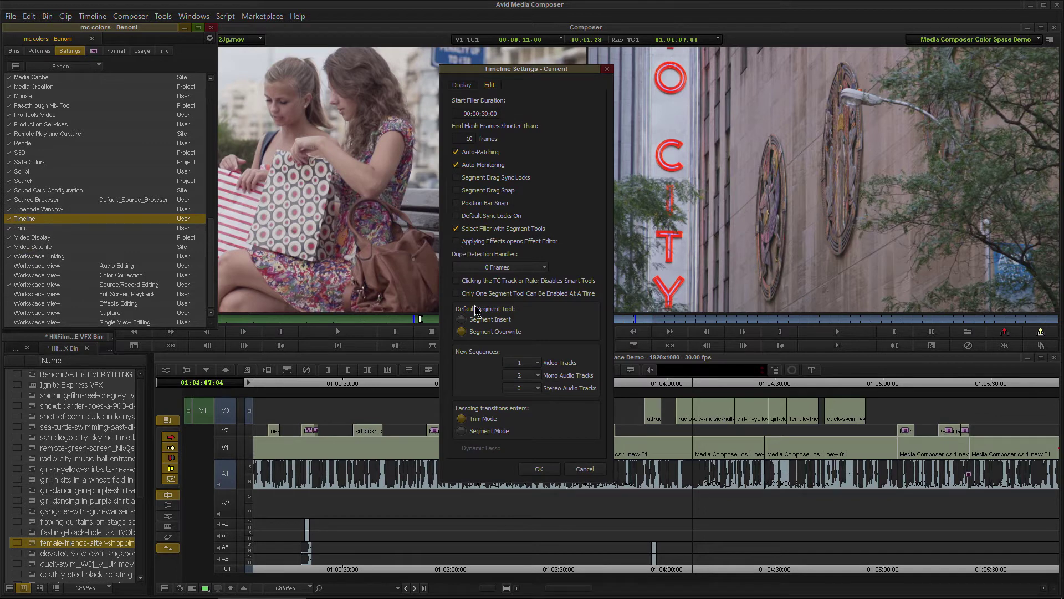
pyautogui.click(538, 469)
# Step: Browse the audio effects (Pro Expander, Pro Compressor) and apply Pro Limiter
pyautogui.click(94, 51)
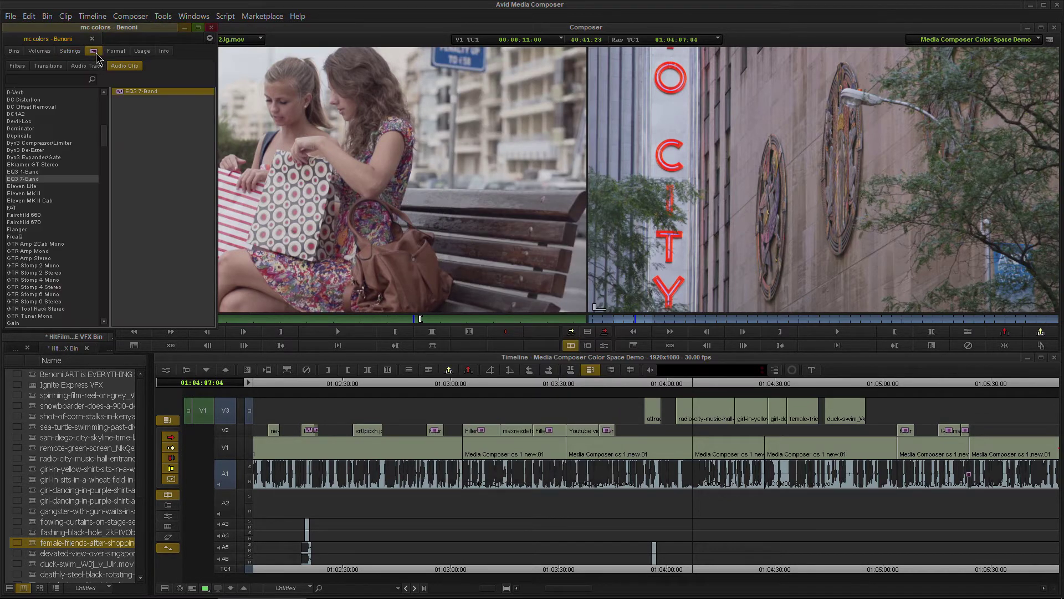
pyautogui.moveTo(105, 143); pyautogui.dragTo(104, 172)
pyautogui.moveTo(159, 264); pyautogui.dragTo(162, 363)
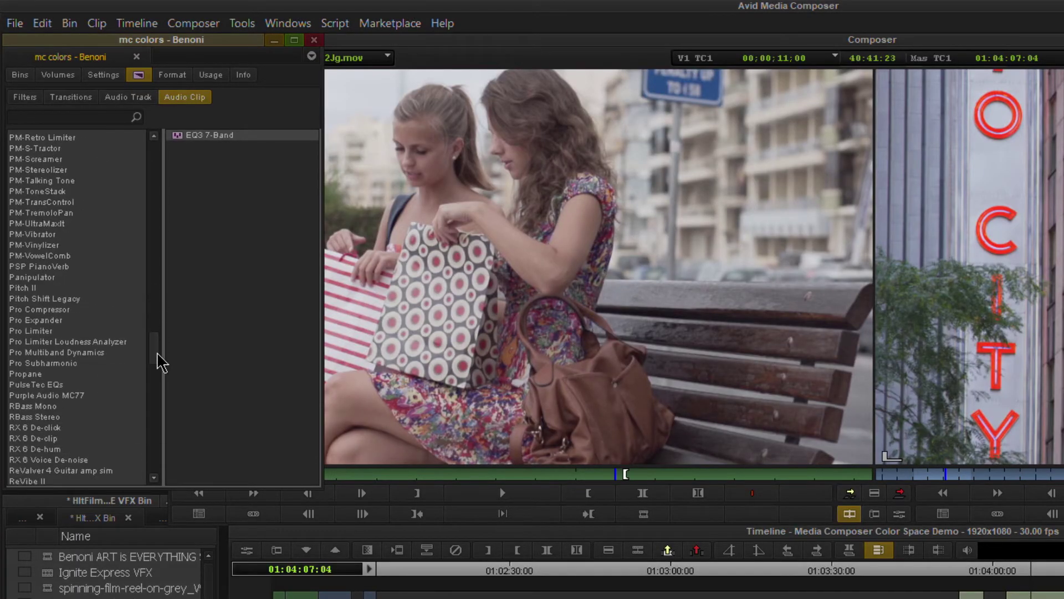
pyautogui.click(48, 309)
pyautogui.click(48, 320)
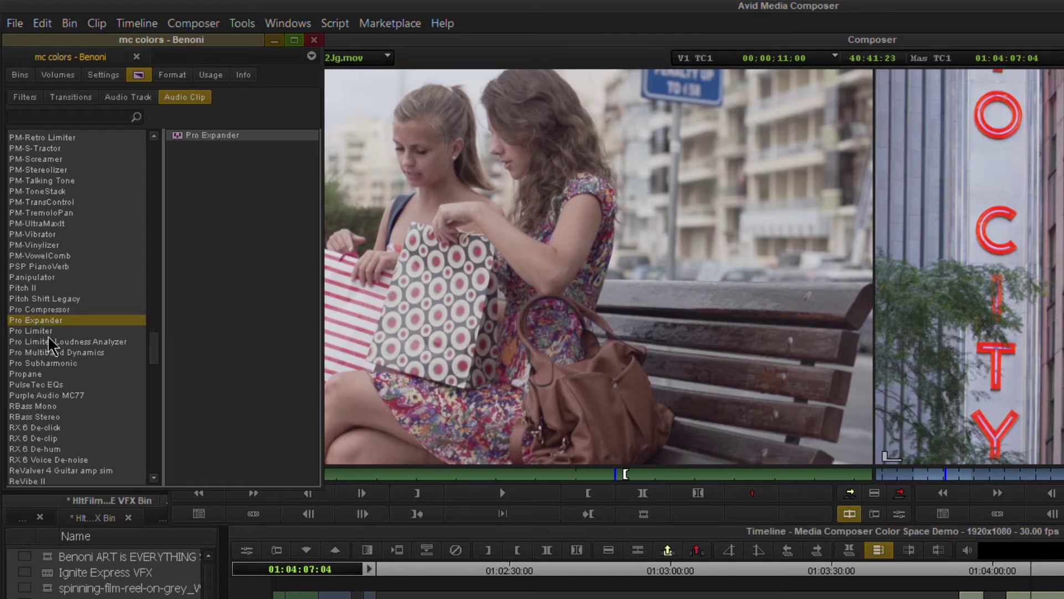
pyautogui.click(51, 331)
pyautogui.click(54, 309)
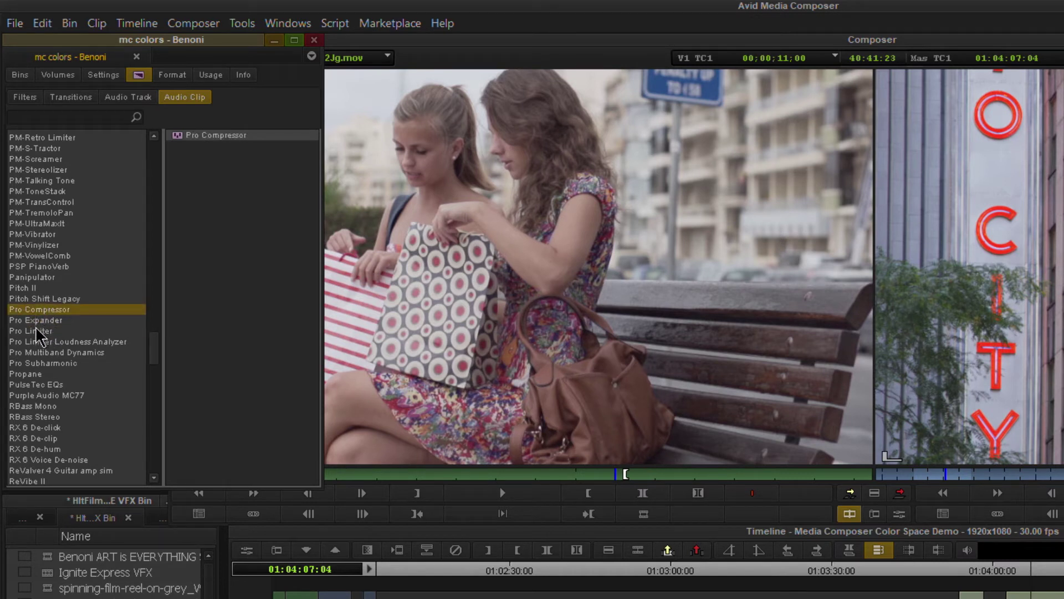
pyautogui.click(40, 332)
pyautogui.click(186, 148)
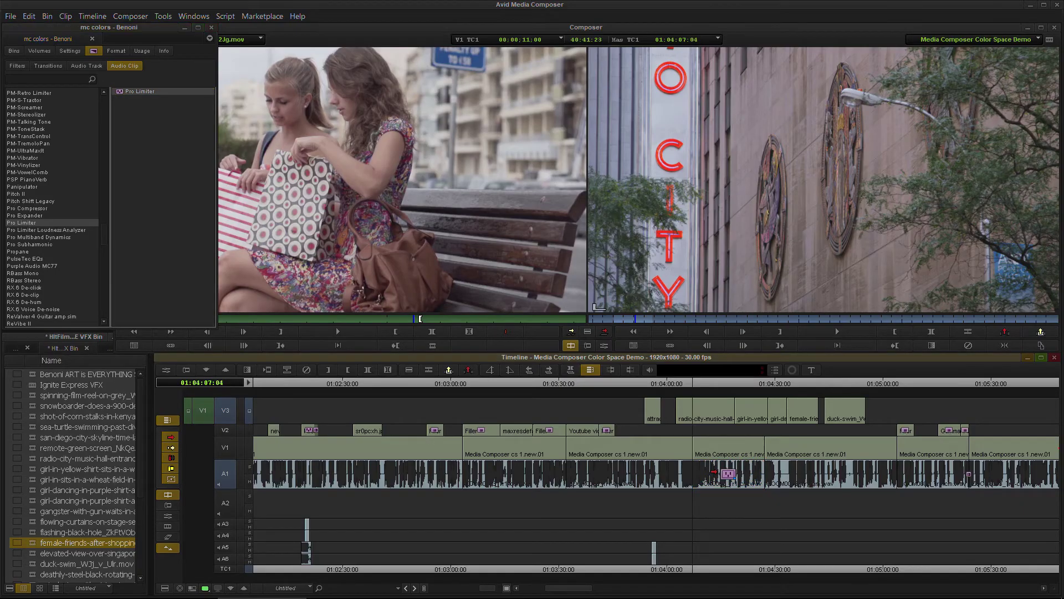
# Step: Open and close the A1 clip's Pro Limiter settings, then remove the trial limiter
pyautogui.click(708, 383)
pyautogui.click(728, 475)
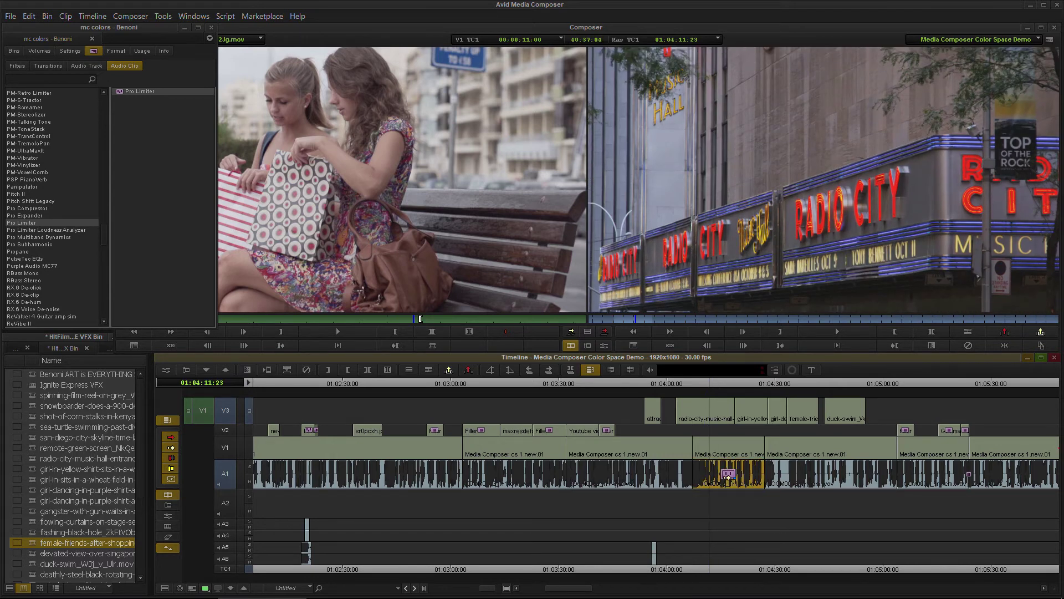
pyautogui.click(604, 345)
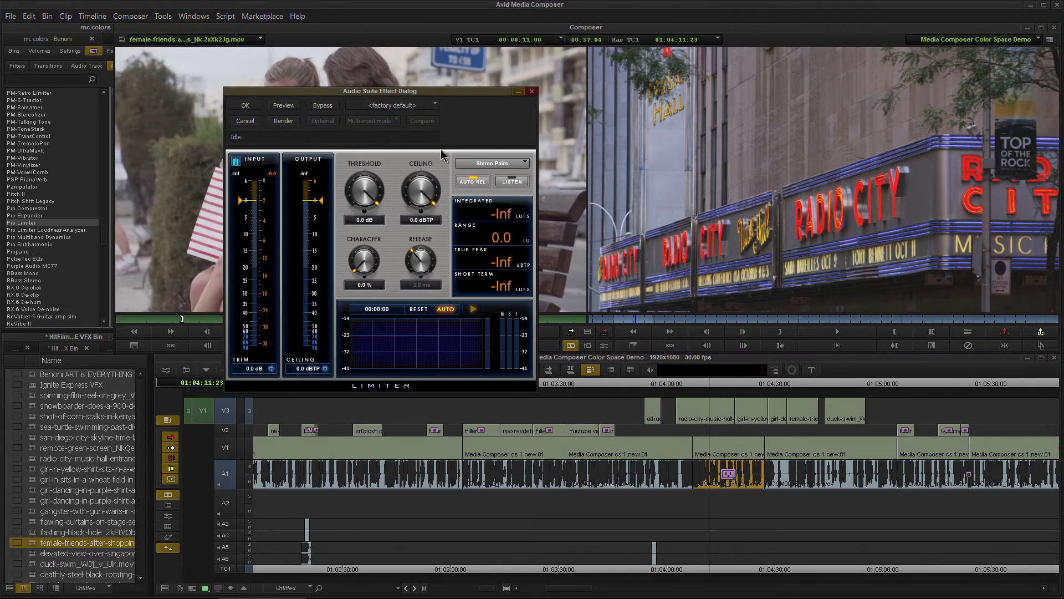
pyautogui.click(532, 91)
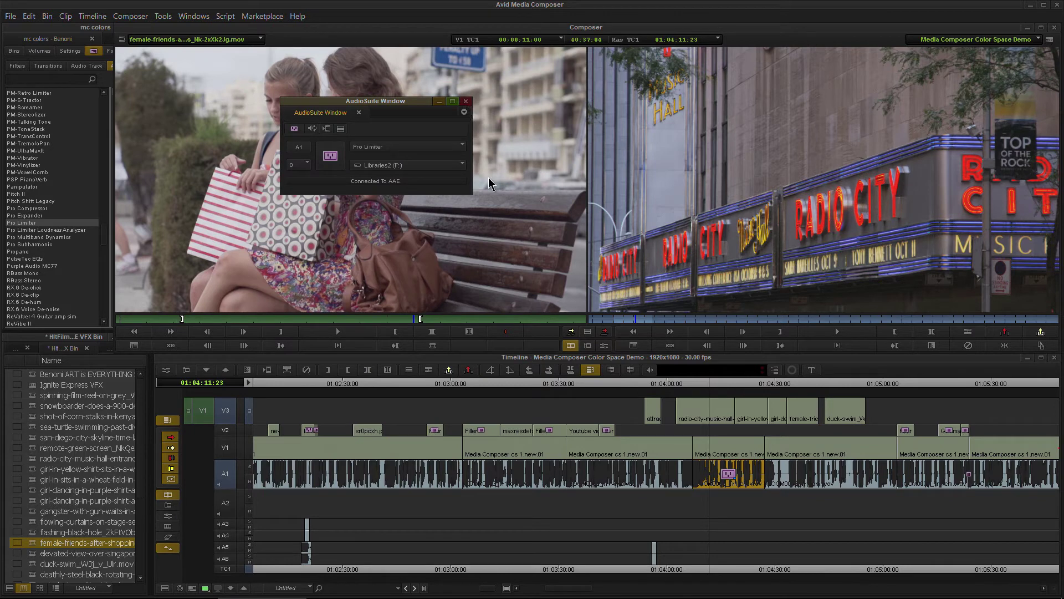
pyautogui.click(171, 327)
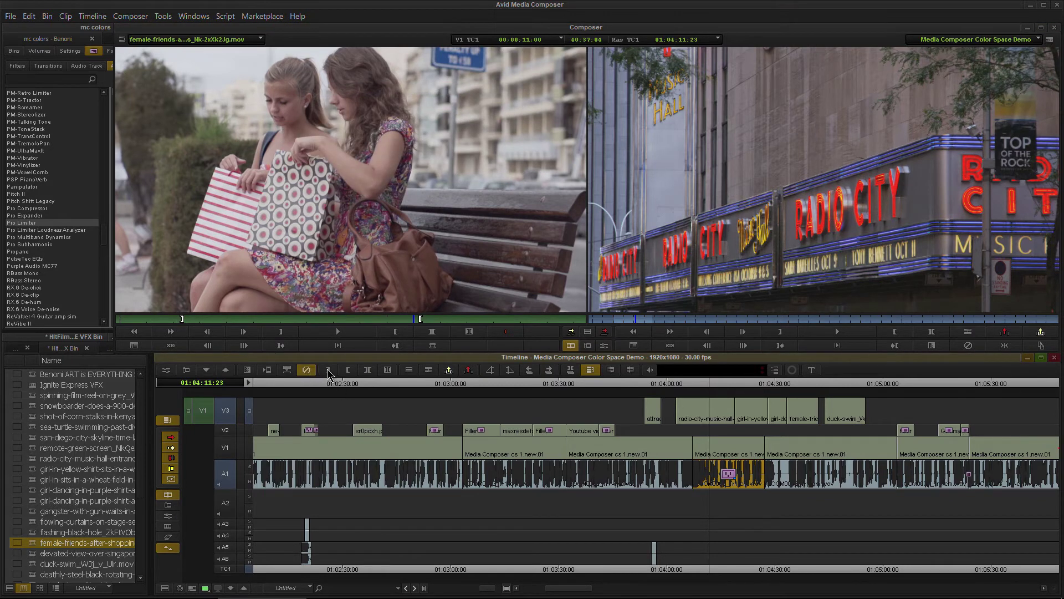
pyautogui.click(306, 370)
# Step: Re-enable 'Applying Effects opens Effect Editor' in Timeline settings
pyautogui.click(70, 51)
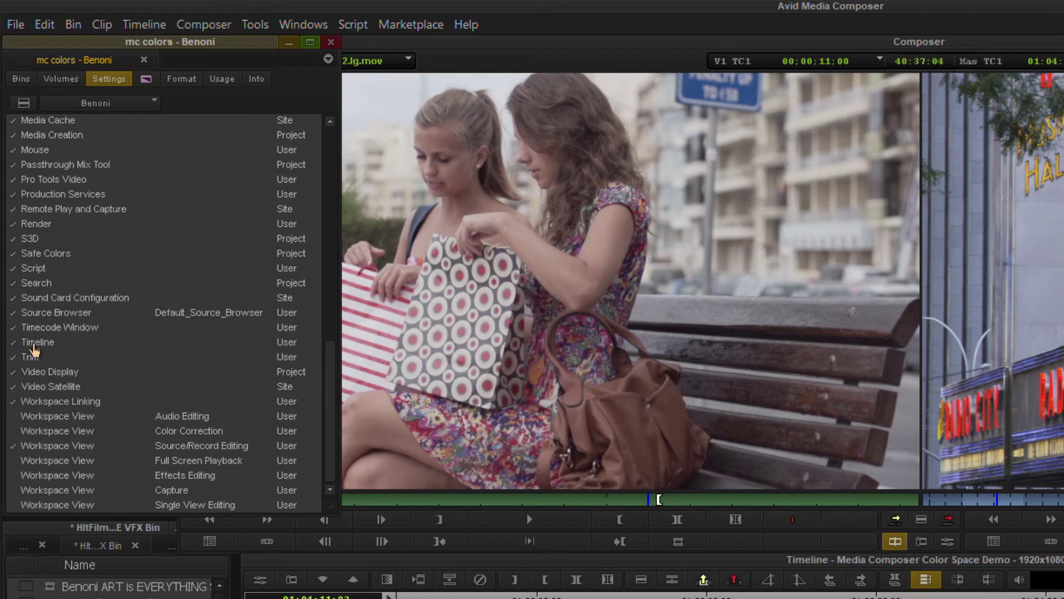
pyautogui.click(37, 342)
pyautogui.doubleClick(38, 342)
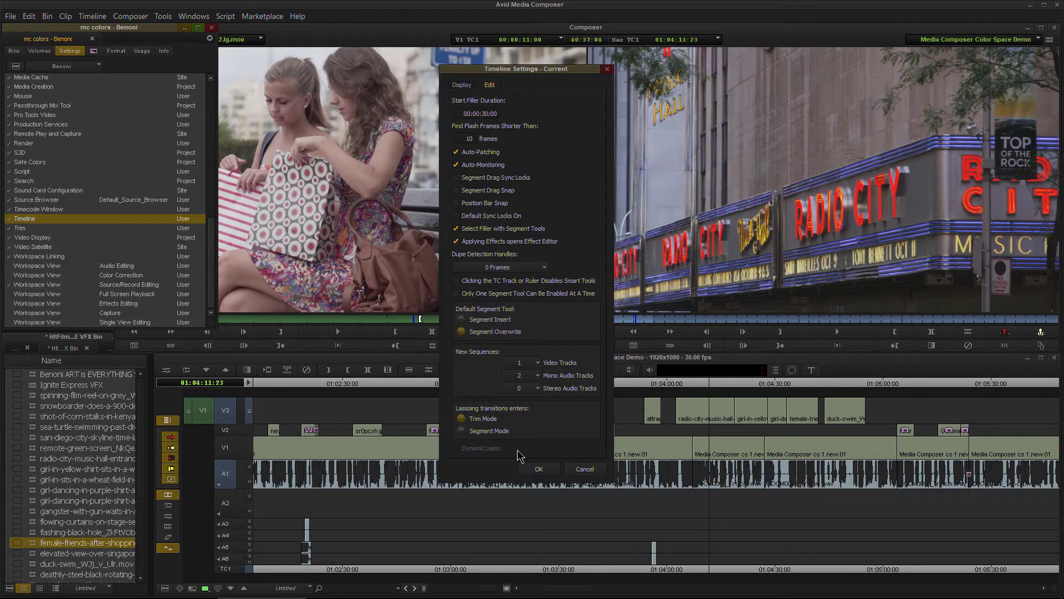
pyautogui.click(539, 468)
# Step: Apply Pro Limiter to the A1 clip, lower Threshold to -1.7 dB, and play the sequence
pyautogui.click(94, 50)
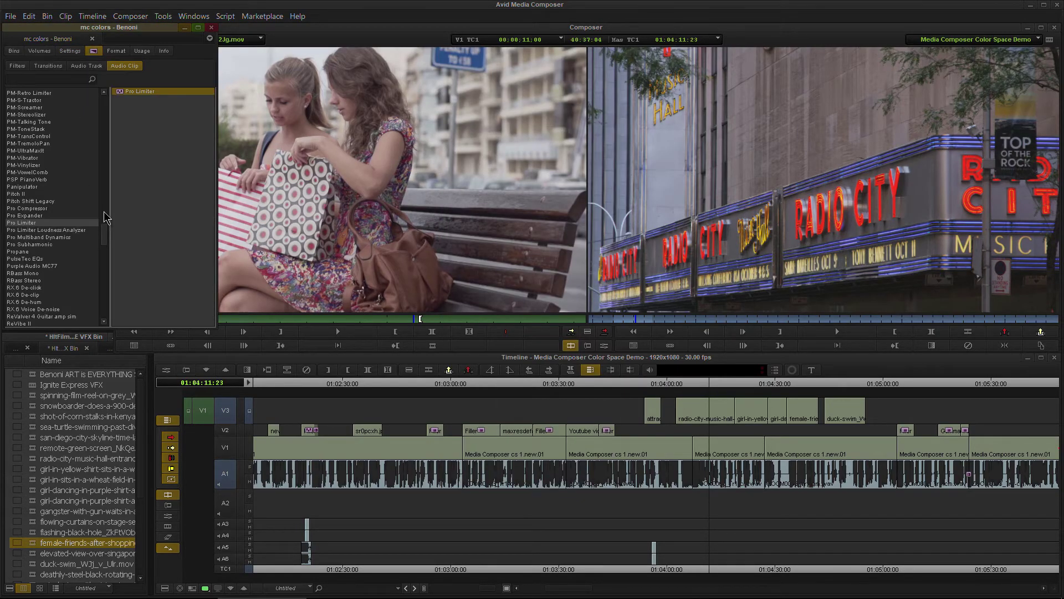
pyautogui.moveTo(122, 97); pyautogui.dragTo(708, 480)
pyautogui.moveTo(711, 473); pyautogui.dragTo(711, 473)
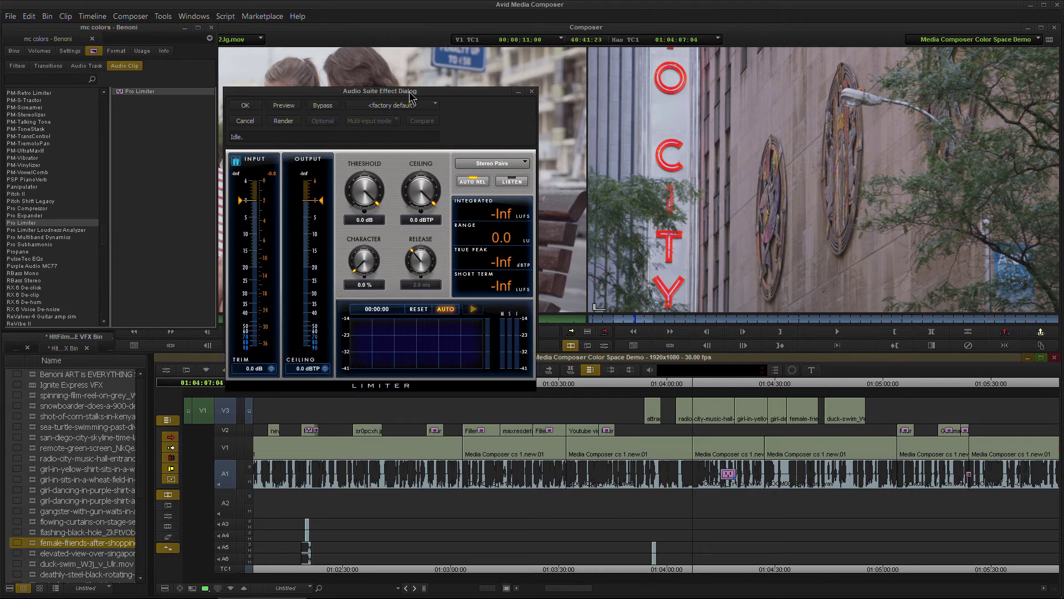
pyautogui.moveTo(409, 89); pyautogui.dragTo(456, 92)
pyautogui.moveTo(411, 193); pyautogui.dragTo(413, 198)
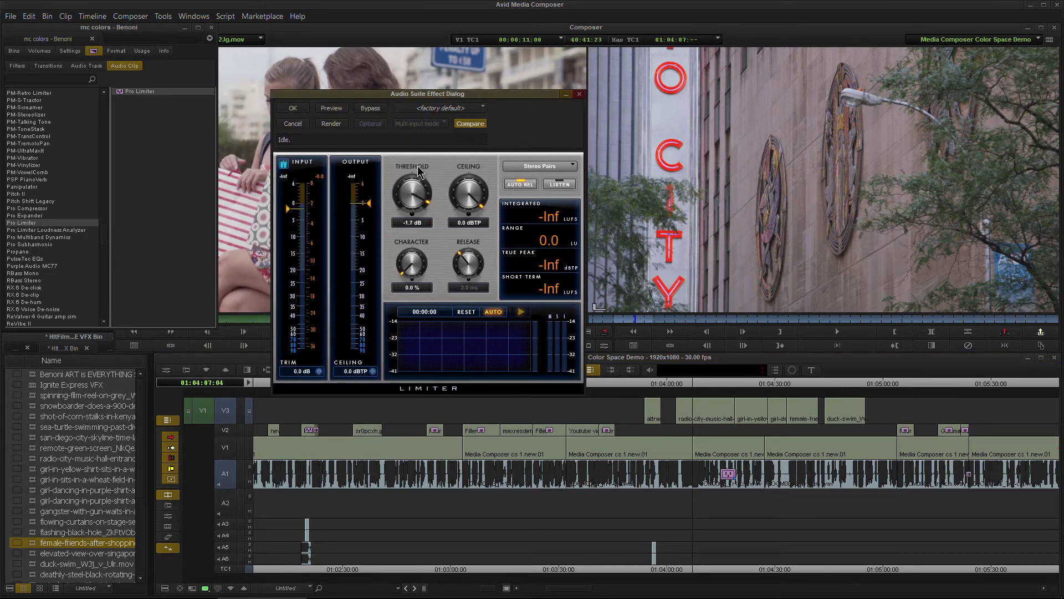
pyautogui.click(419, 171)
pyautogui.press('space')
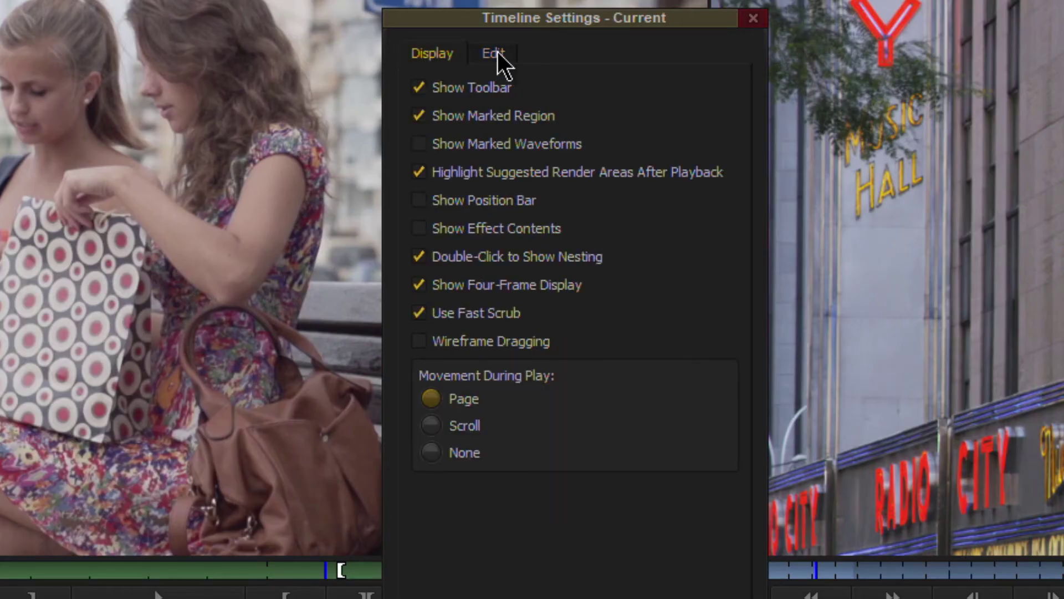
# Step: Show the timeline's Edit settings with 'Applying Effects opens Effect Editor' left enabled
pyautogui.click(494, 53)
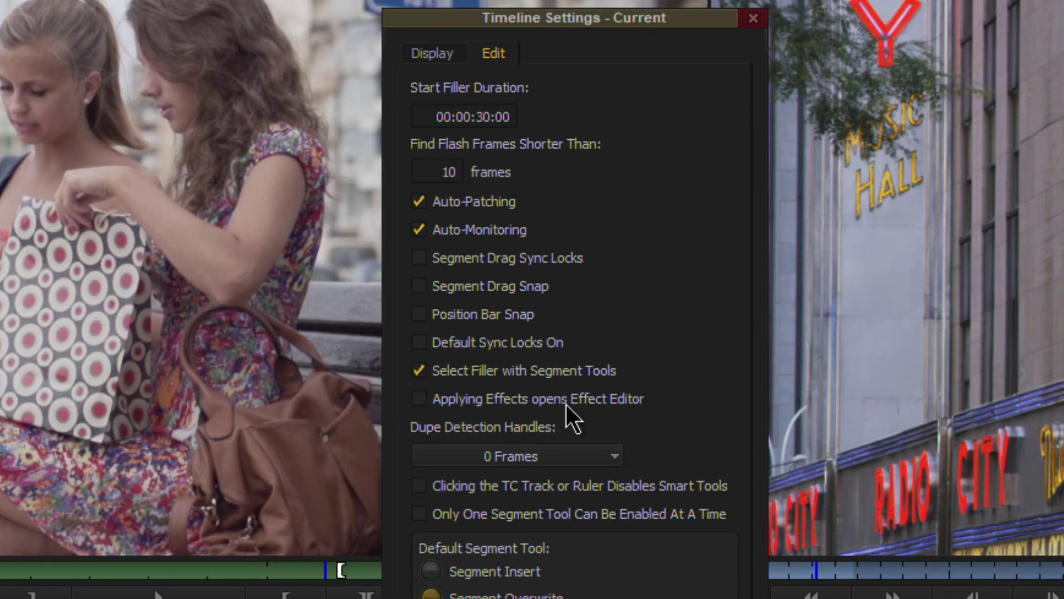
pyautogui.moveTo(567, 404)
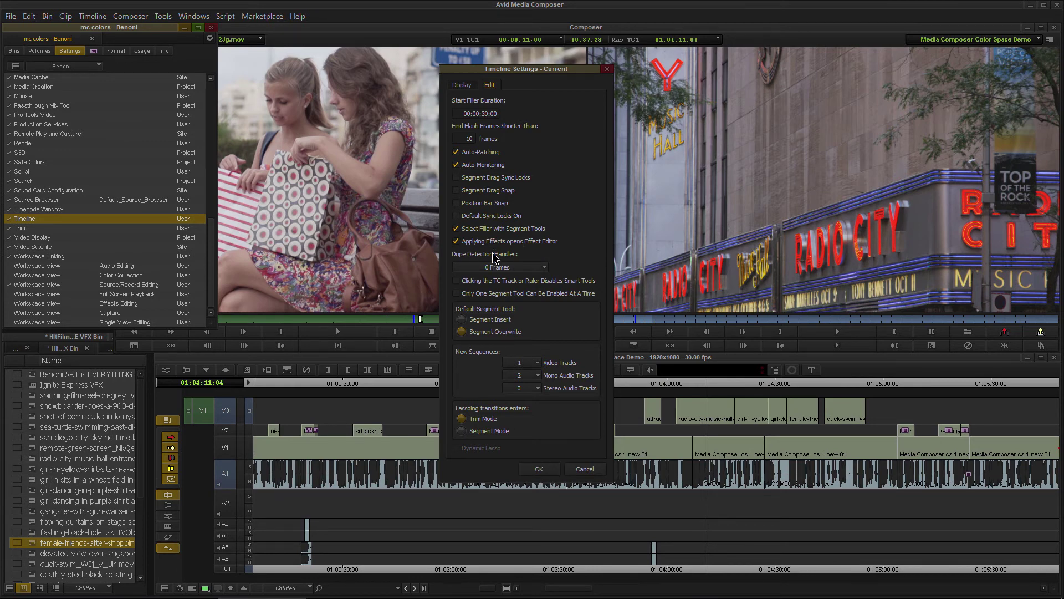
# Step: Accept the timeline settings, apply 3D Warp to the V3 radio-city clip, and scale it to 136
pyautogui.click(539, 469)
pyautogui.click(95, 50)
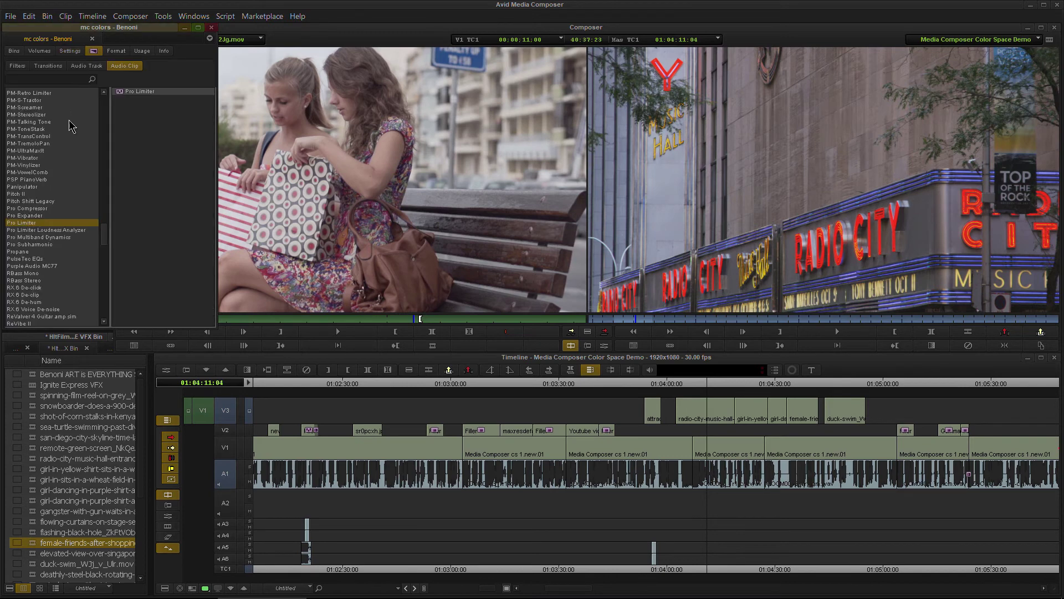
pyautogui.click(18, 66)
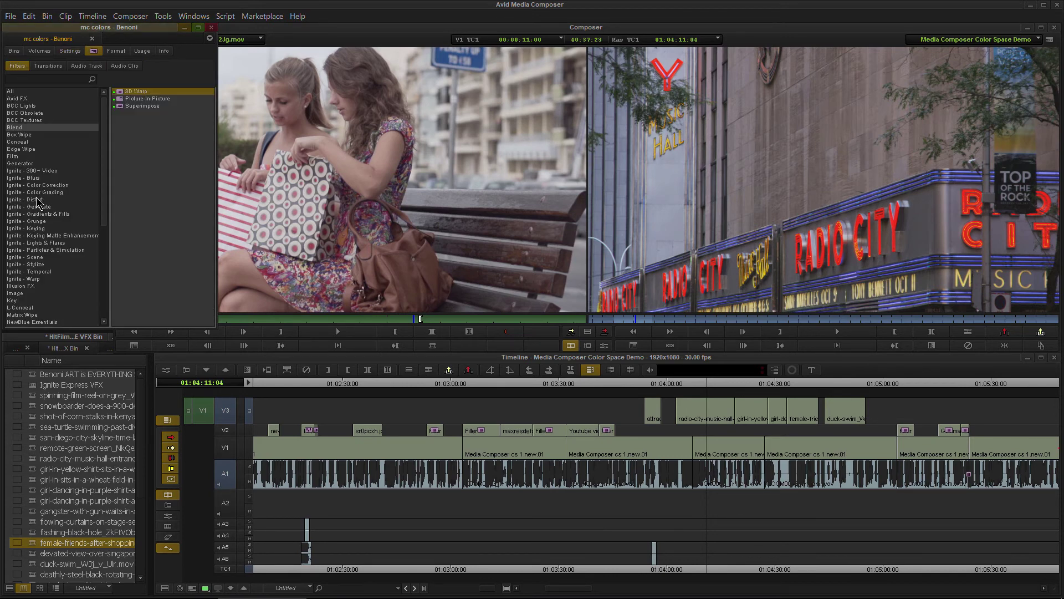
pyautogui.click(120, 93)
pyautogui.moveTo(703, 413); pyautogui.dragTo(704, 414)
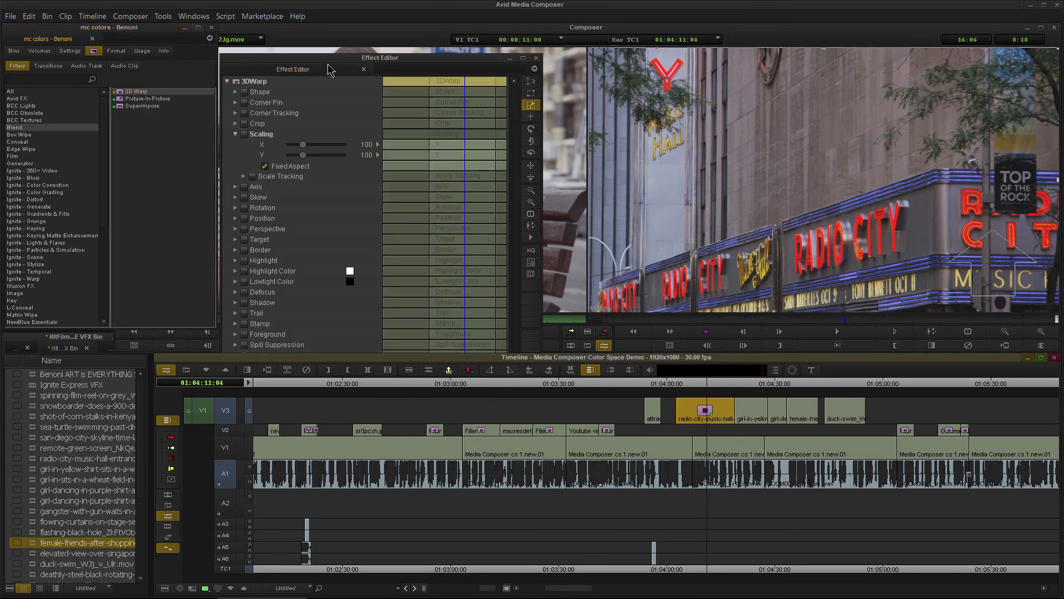
pyautogui.click(299, 156)
pyautogui.moveTo(306, 149); pyautogui.dragTo(308, 151)
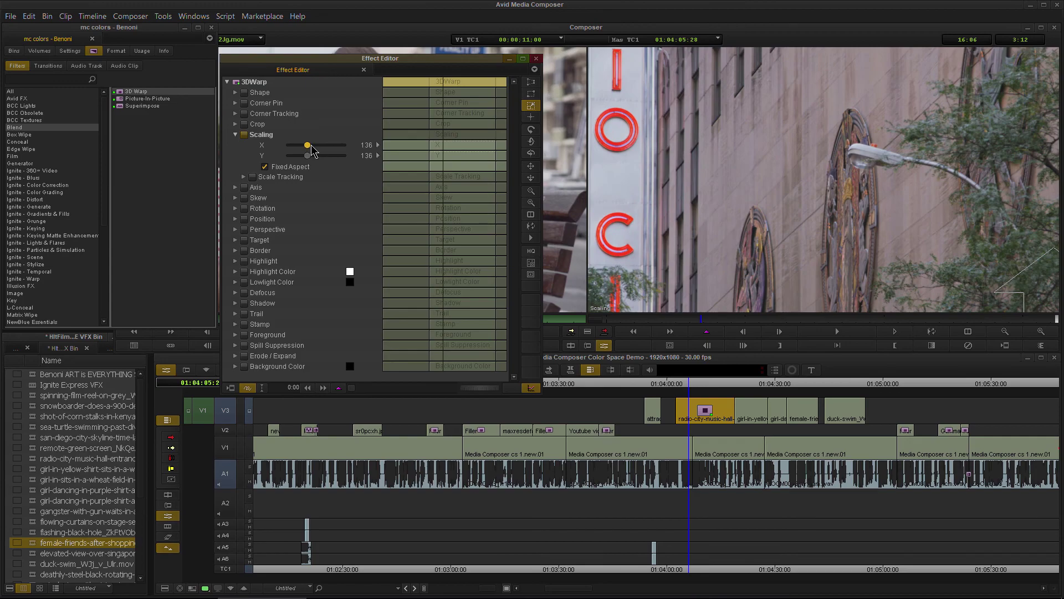